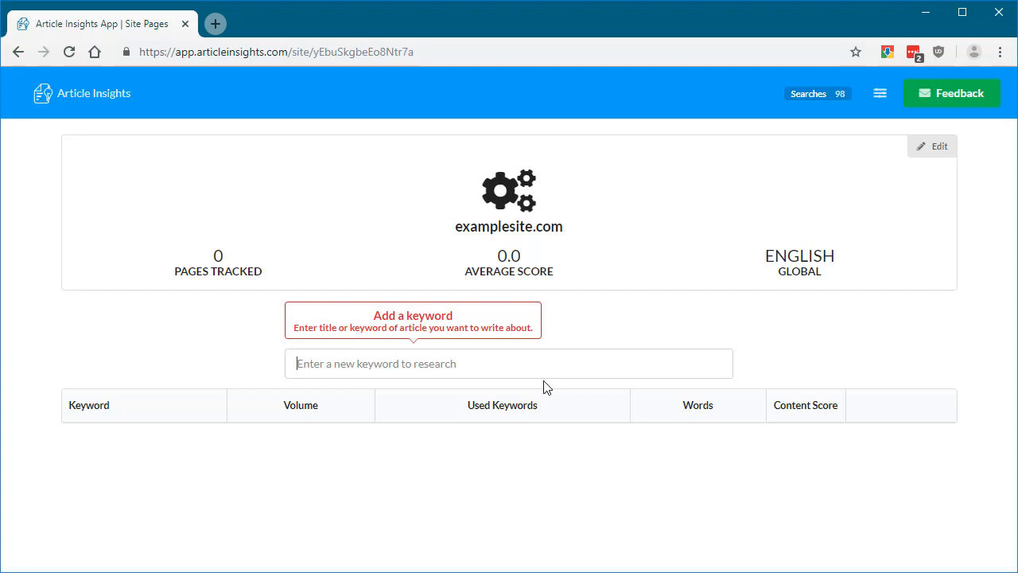
- Add only the primary keyword "health benefits of green tea" to examplesite.com and open its page analysis
{"action": "type", "text": "health b"}
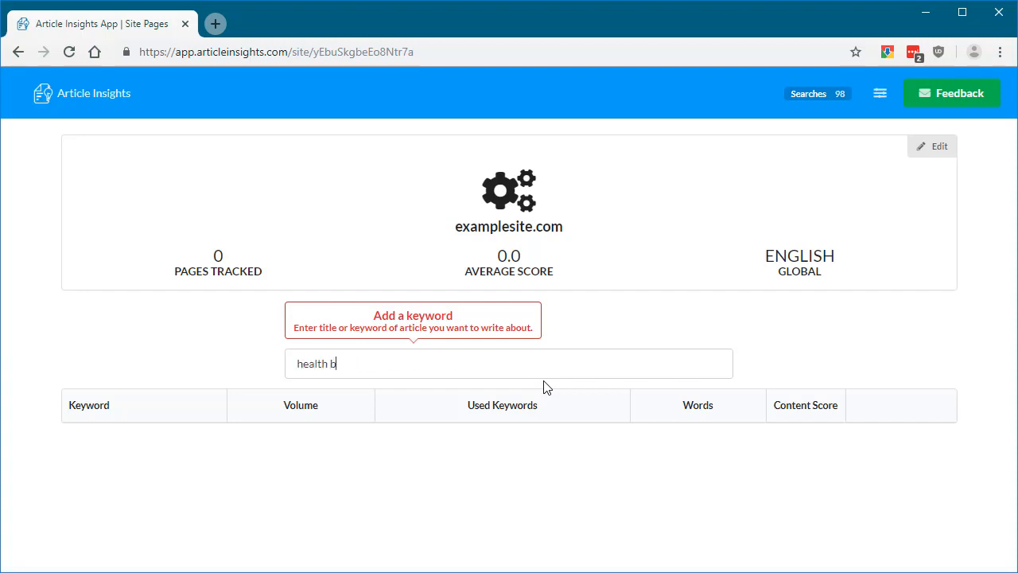
{"action": "type", "text": "enefits of green tea"}
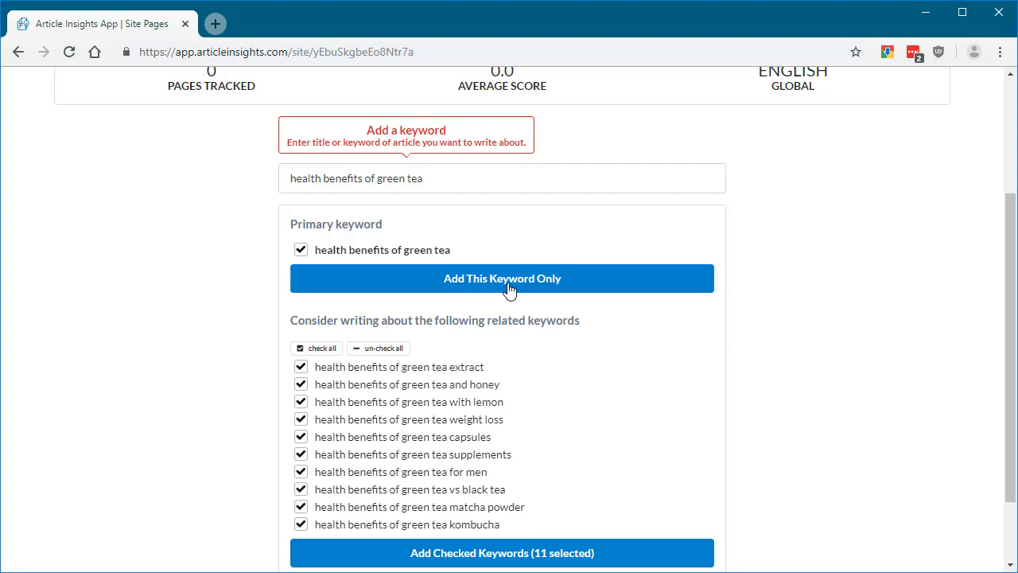
{"action": "left_click", "coordinate": [509, 278]}
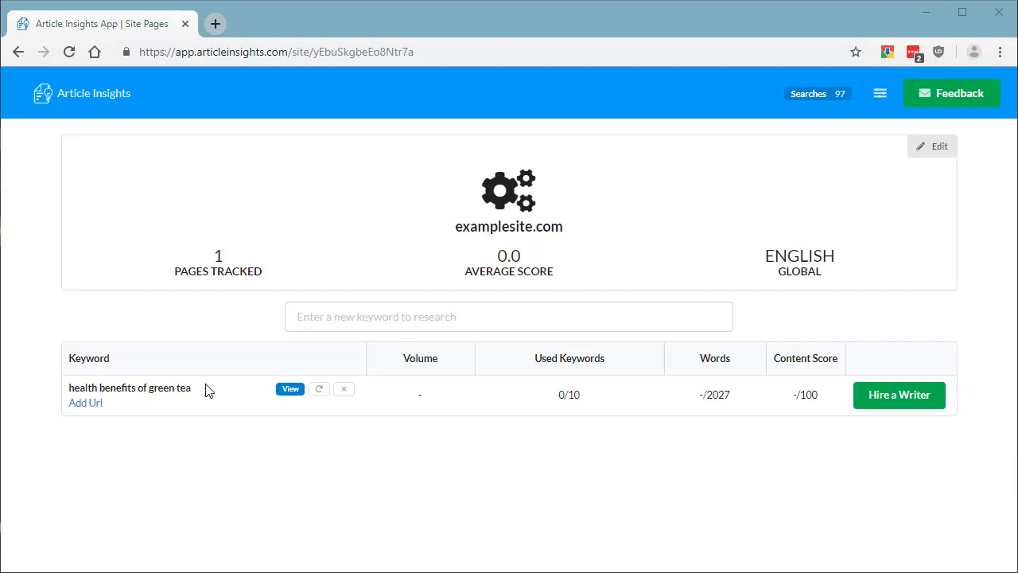
{"action": "left_click", "coordinate": [289, 385]}
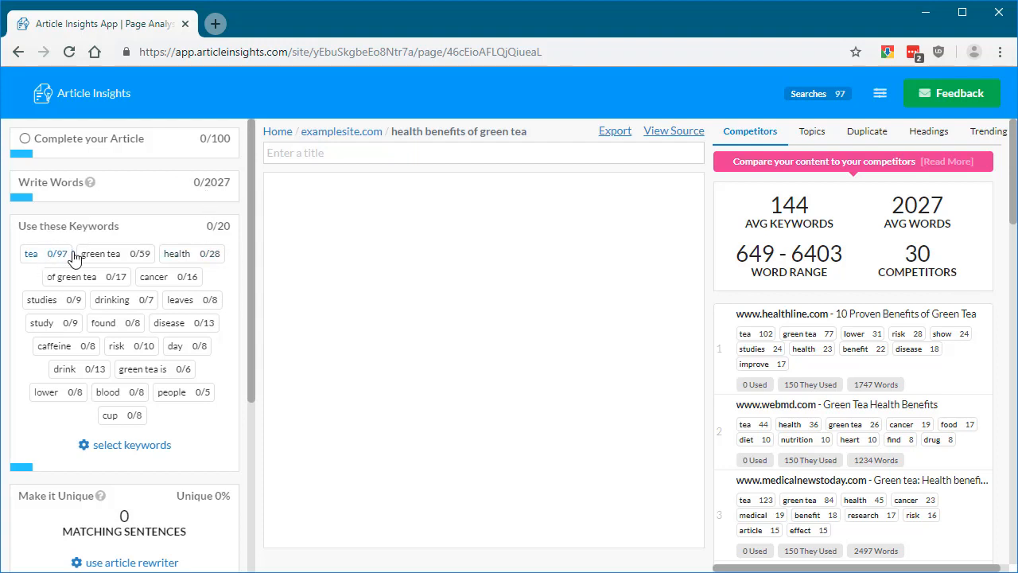
- Examine the article's writing goals, suggested keywords and the list of competitor pages with their keyword usage
{"action": "scroll", "coordinate": [213, 427], "scroll_direction": "down", "scroll_amount": 3}
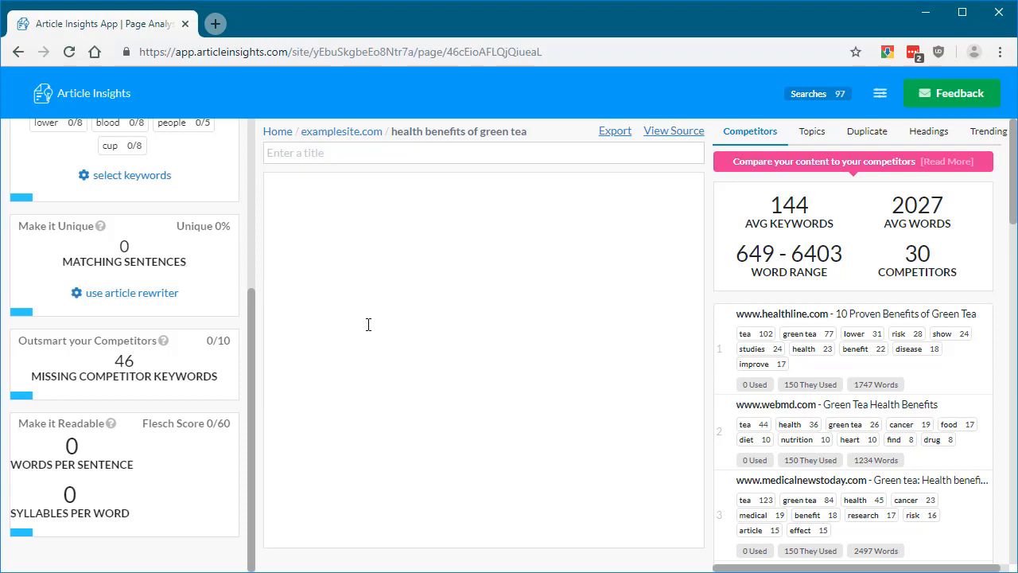
{"action": "scroll", "coordinate": [892, 461], "scroll_direction": "down", "scroll_amount": 15}
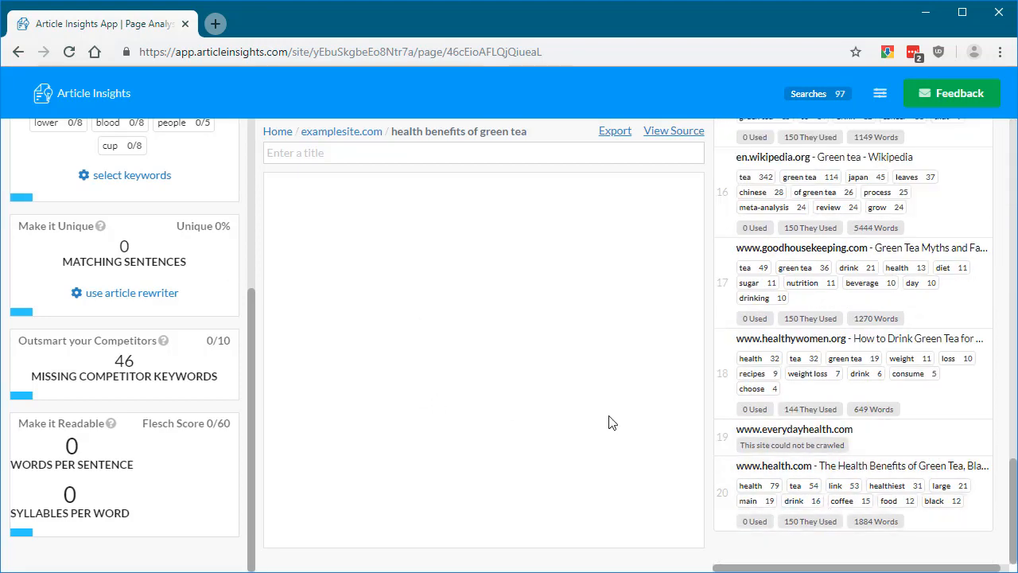
{"action": "scroll", "coordinate": [807, 451], "scroll_direction": "up", "scroll_amount": 15}
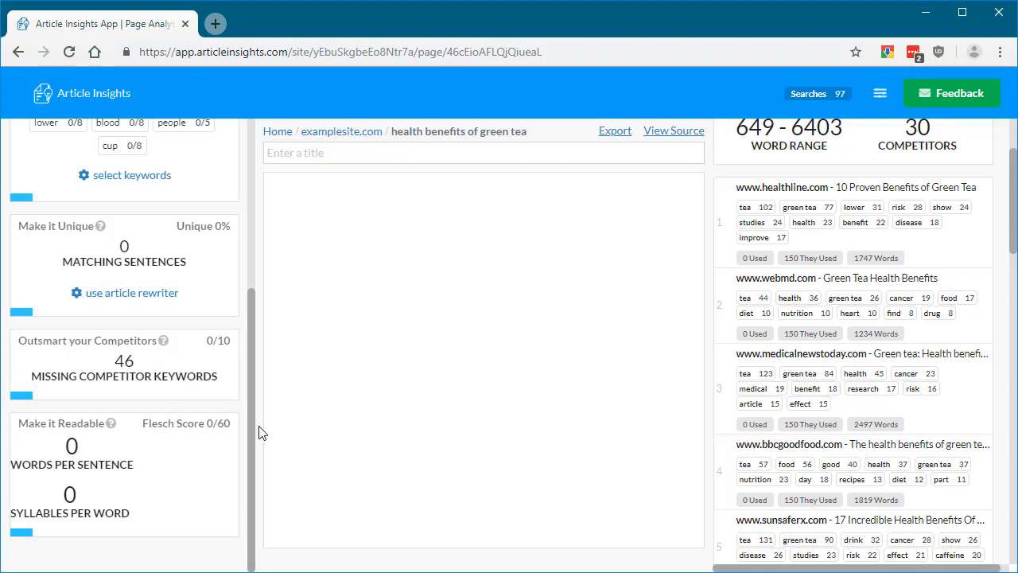
{"action": "left_click_drag", "start_coordinate": [254, 426], "coordinate": [252, 230]}
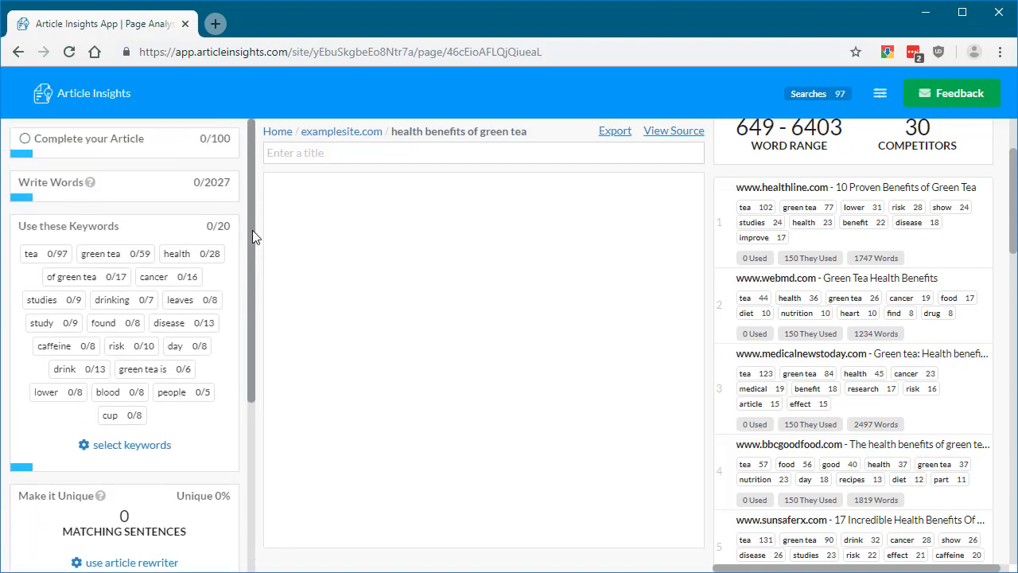
{"action": "left_click", "coordinate": [486, 254]}
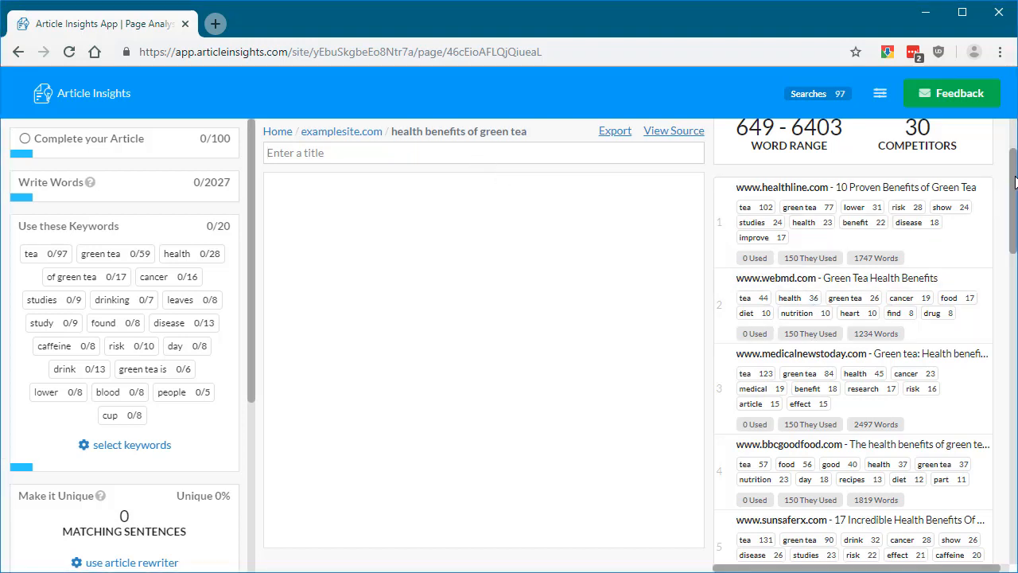
{"action": "scroll", "coordinate": [1013, 181], "scroll_direction": "up", "scroll_amount": 3}
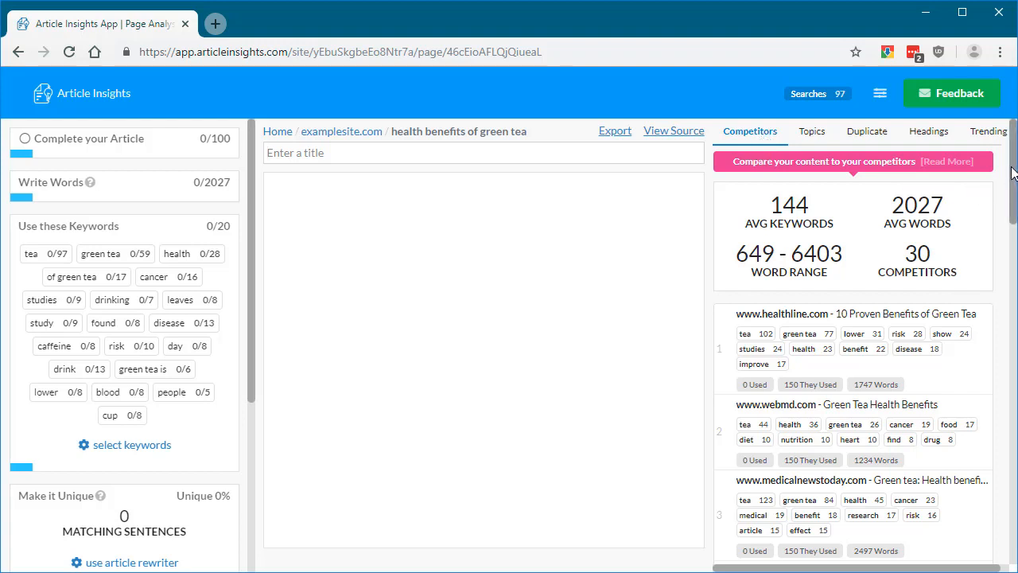
{"action": "left_click_drag", "start_coordinate": [1010, 174], "coordinate": [1005, 323]}
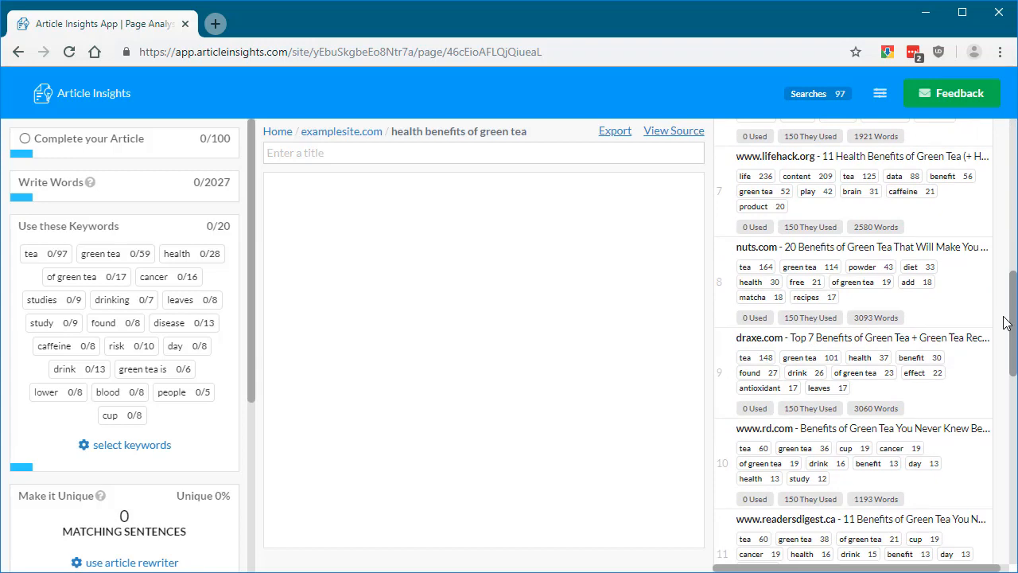
{"action": "scroll", "coordinate": [845, 199], "scroll_direction": "up", "scroll_amount": 10}
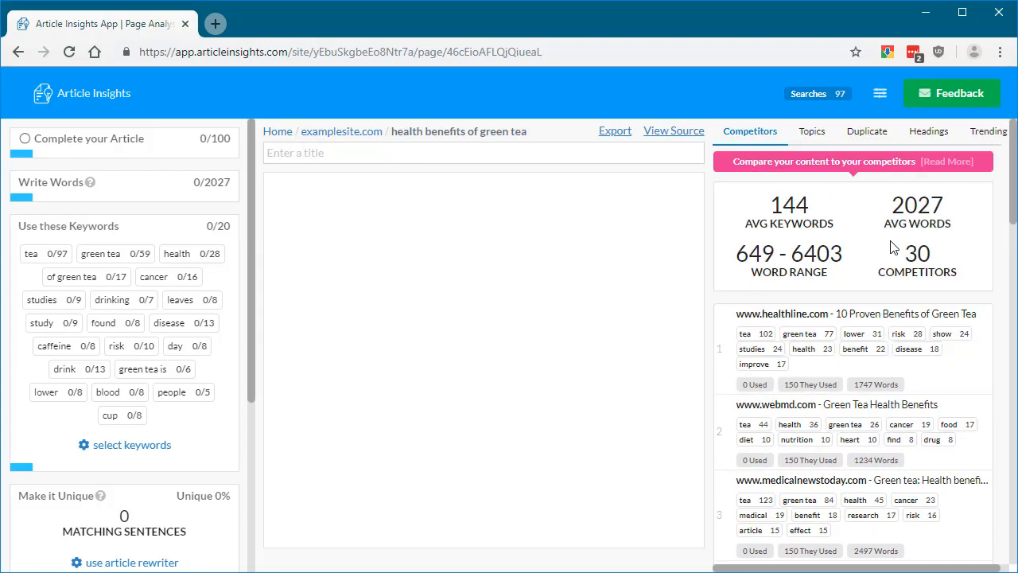
- Examine the keyword's known topics, the duplicate content check and the headings used by competitors
{"action": "left_click", "coordinate": [812, 132]}
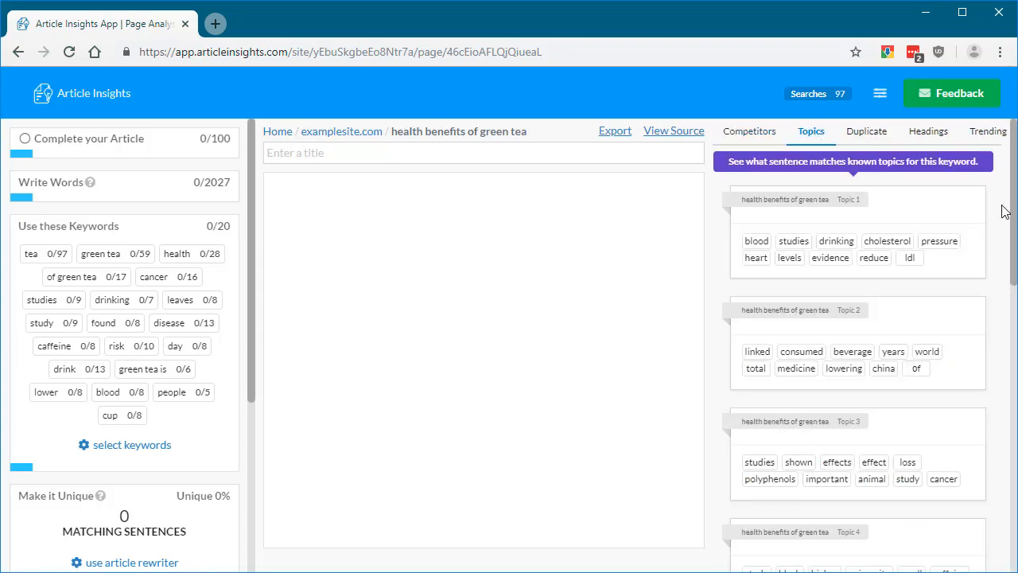
{"action": "left_click", "coordinate": [560, 212]}
{"action": "left_click", "coordinate": [876, 142]}
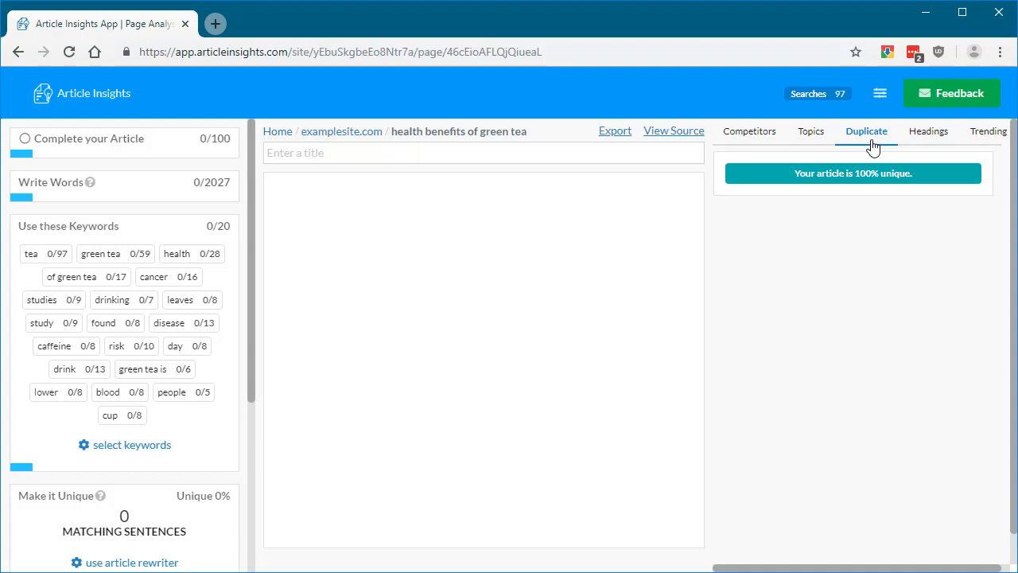
{"action": "left_click", "coordinate": [930, 132]}
{"action": "scroll", "coordinate": [1013, 159], "scroll_direction": "down", "scroll_amount": 2}
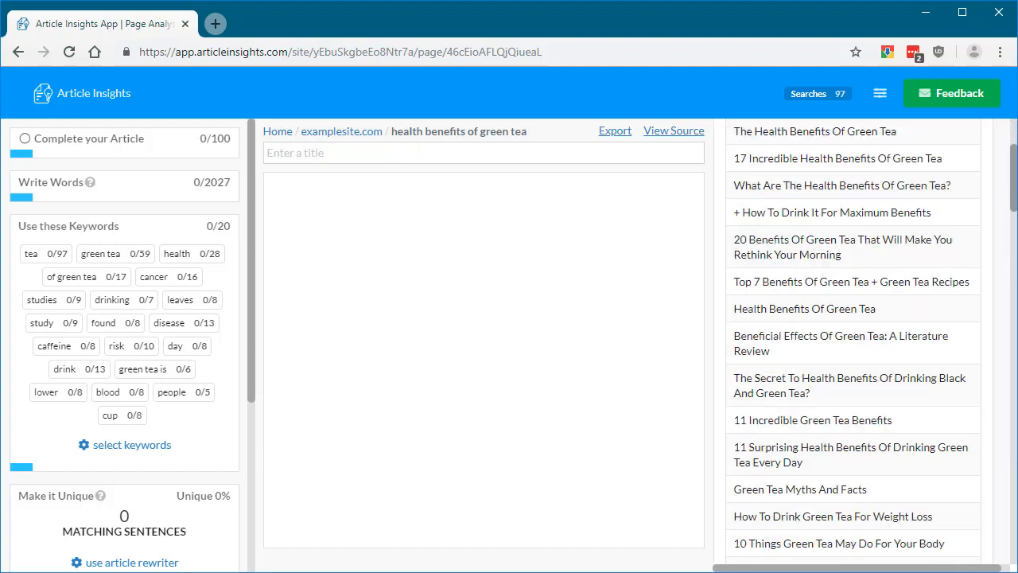
{"action": "scroll", "coordinate": [854, 342], "scroll_direction": "down", "scroll_amount": 5}
{"action": "scroll", "coordinate": [853, 342], "scroll_direction": "up", "scroll_amount": 5}
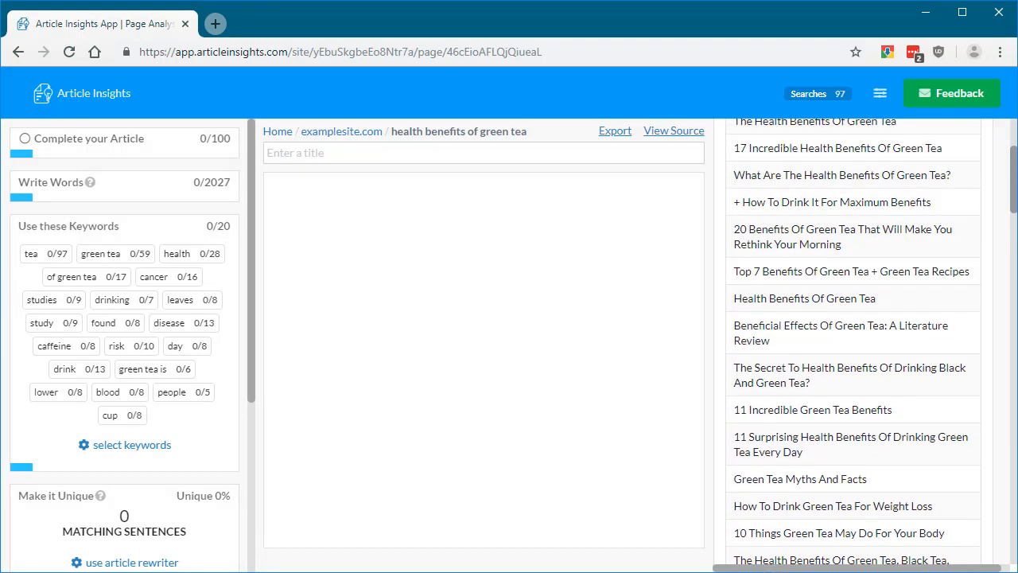
{"action": "scroll", "coordinate": [950, 184], "scroll_direction": "up", "scroll_amount": 2}
- Check the trending information for the keyword and return to the competitor comparison
{"action": "left_click", "coordinate": [989, 137]}
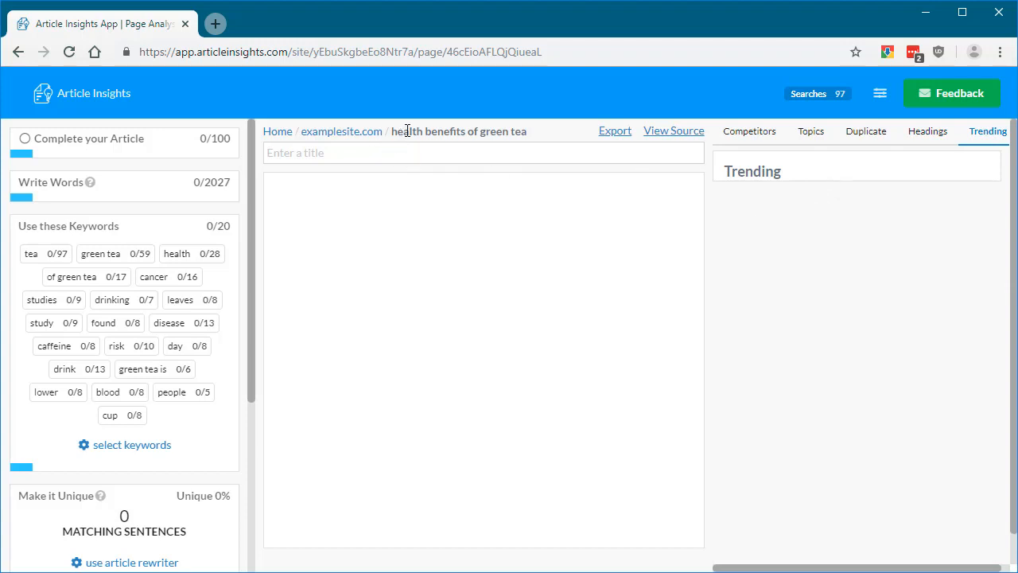
{"action": "left_click_drag", "start_coordinate": [407, 128], "coordinate": [529, 137]}
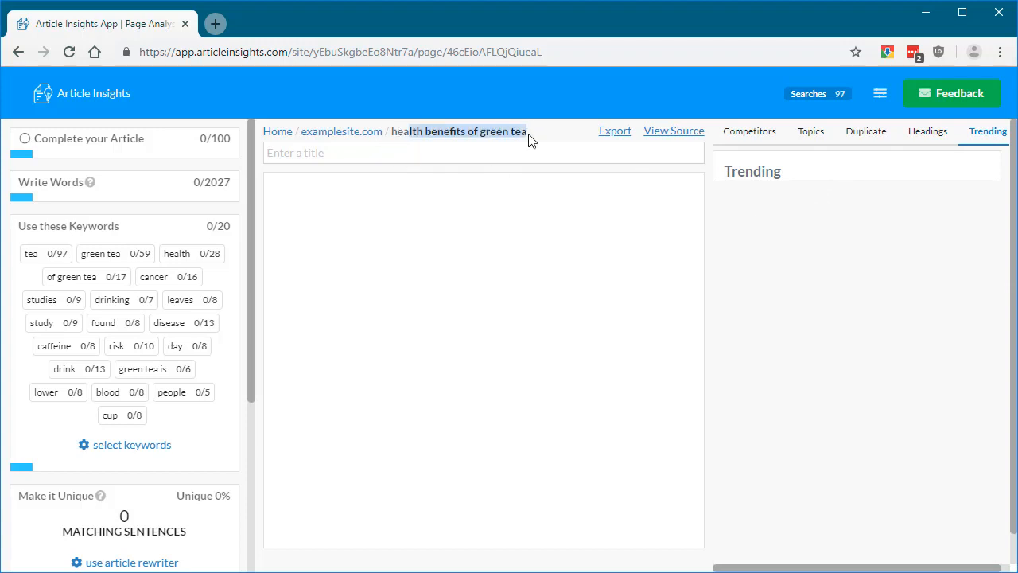
{"action": "left_click", "coordinate": [749, 137]}
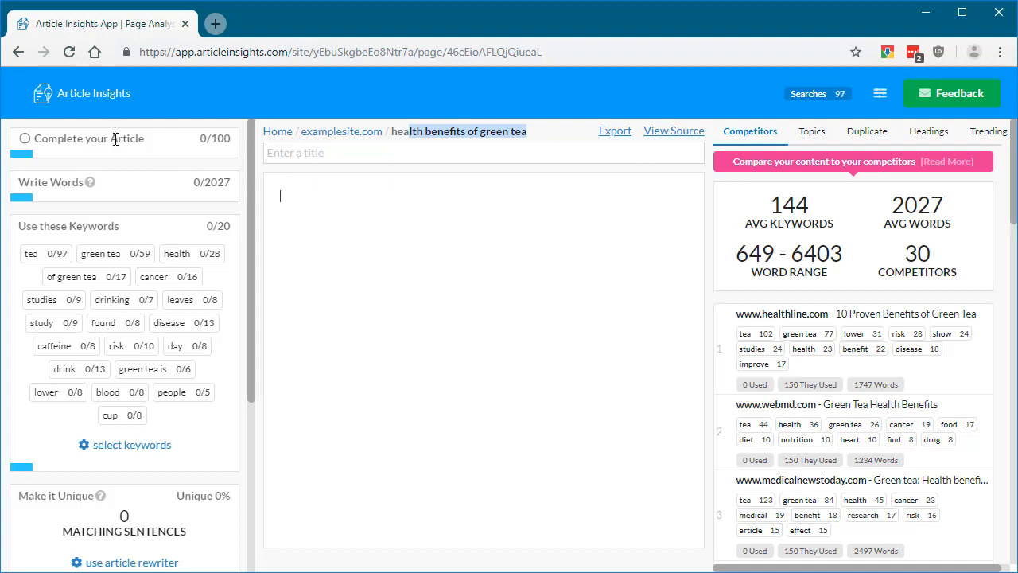
{"action": "left_click", "coordinate": [208, 183]}
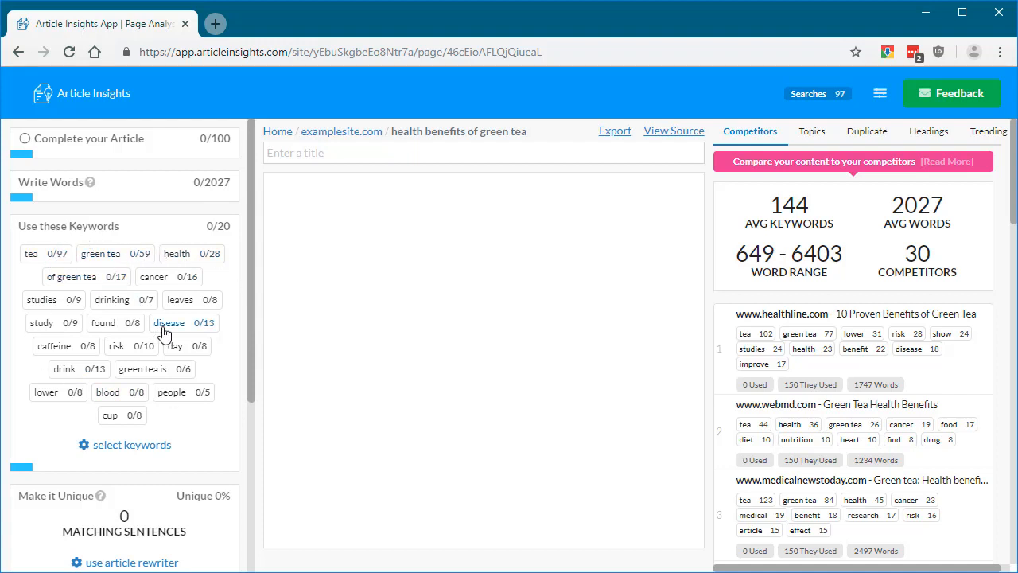
- Open the research sentences for the keyword "tea" and add the one starting "Green tea is renowned around the world" to the article
{"action": "left_click", "coordinate": [48, 258]}
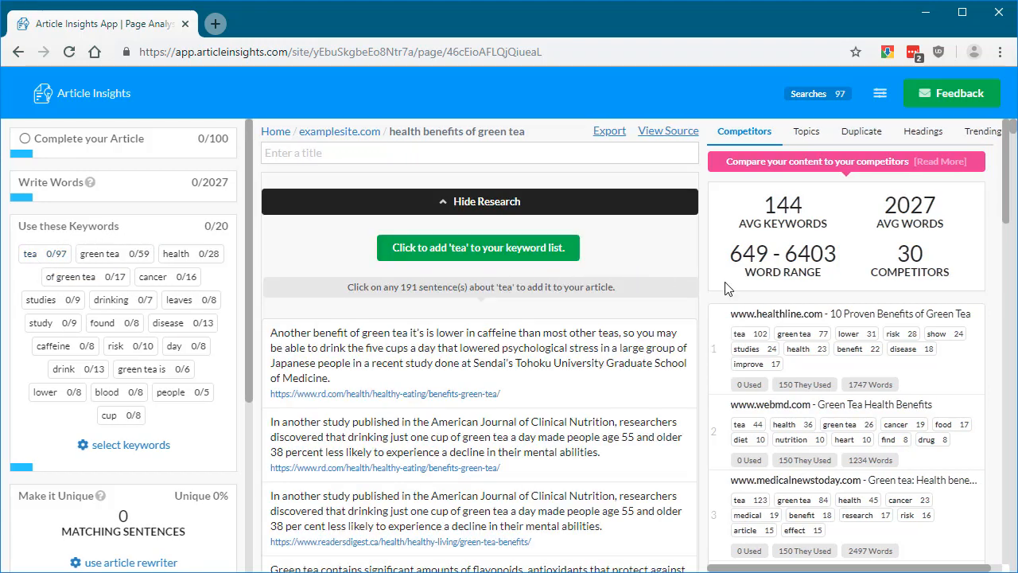
{"action": "scroll", "coordinate": [1000, 179], "scroll_direction": "down", "scroll_amount": 1}
{"action": "scroll", "coordinate": [1000, 179], "scroll_direction": "up", "scroll_amount": 1}
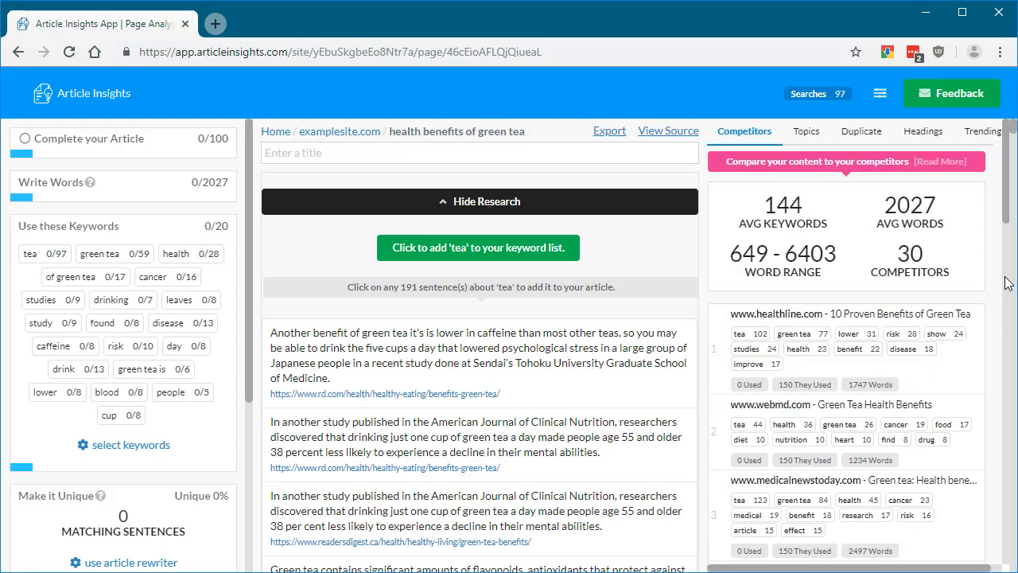
{"action": "scroll", "coordinate": [994, 179], "scroll_direction": "down", "scroll_amount": 2}
{"action": "scroll", "coordinate": [612, 285], "scroll_direction": "down", "scroll_amount": 2}
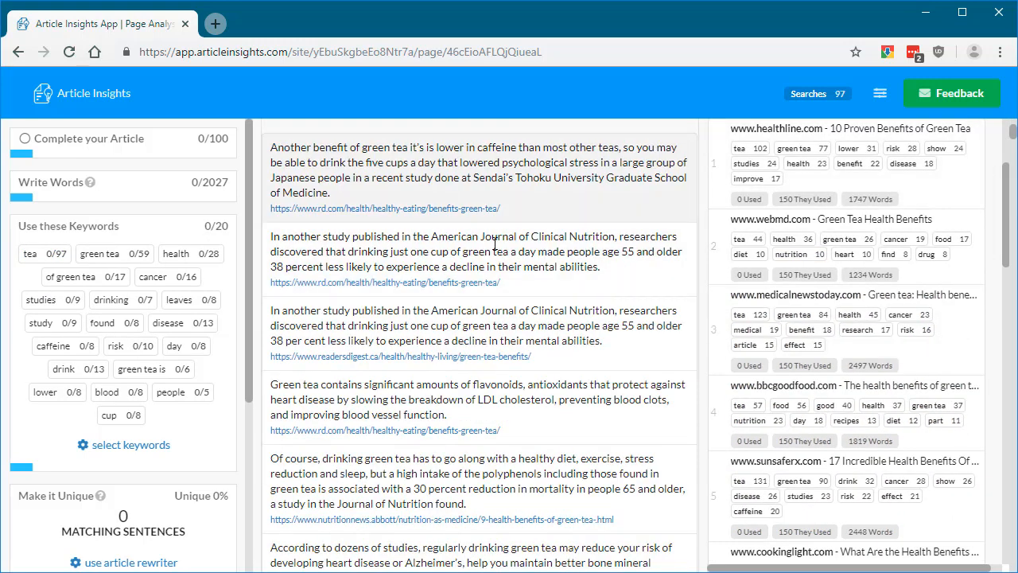
{"action": "scroll", "coordinate": [422, 238], "scroll_direction": "up", "scroll_amount": 2}
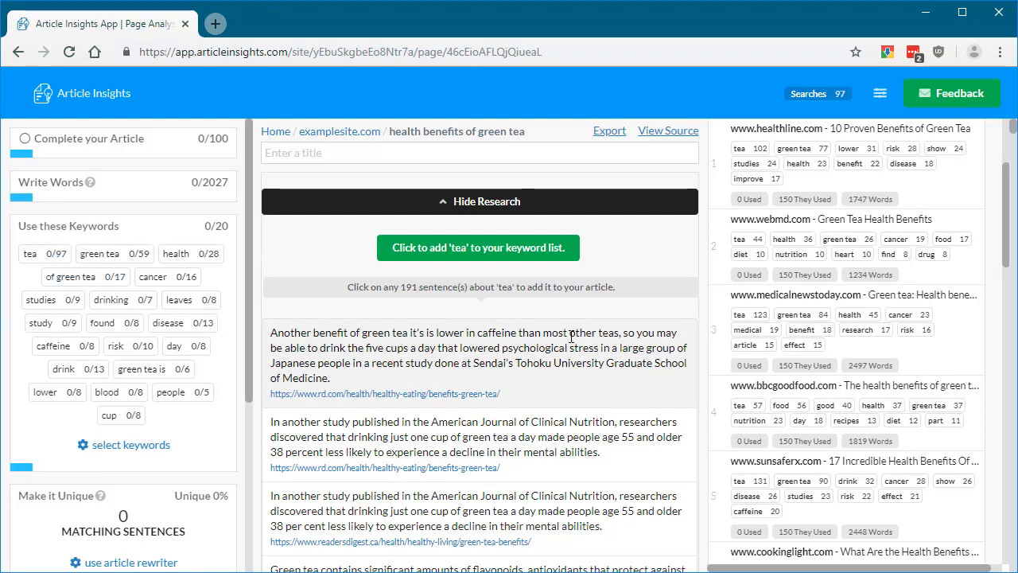
{"action": "scroll", "coordinate": [570, 326], "scroll_direction": "down", "scroll_amount": 4}
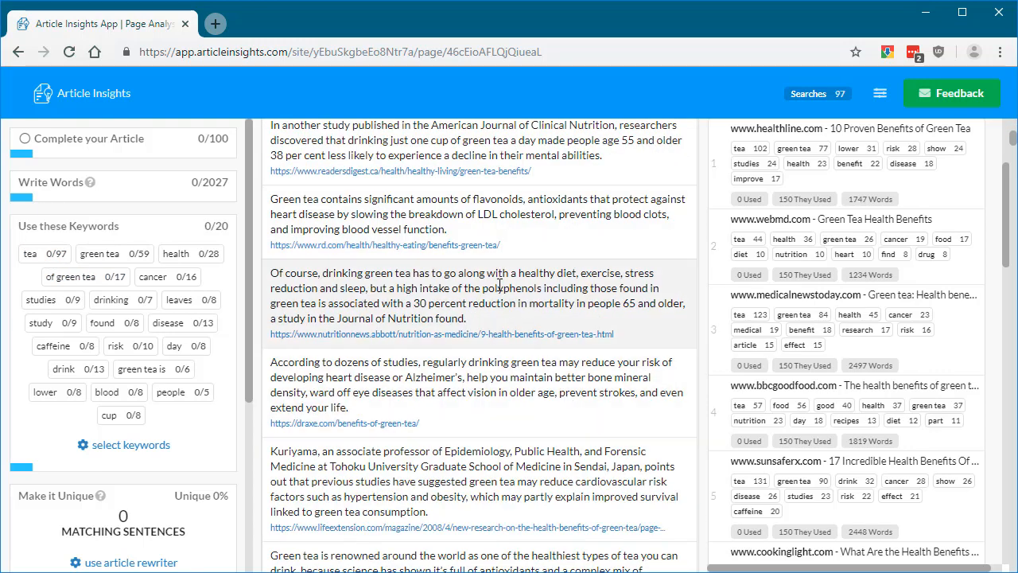
{"action": "scroll", "coordinate": [517, 336], "scroll_direction": "down", "scroll_amount": 2}
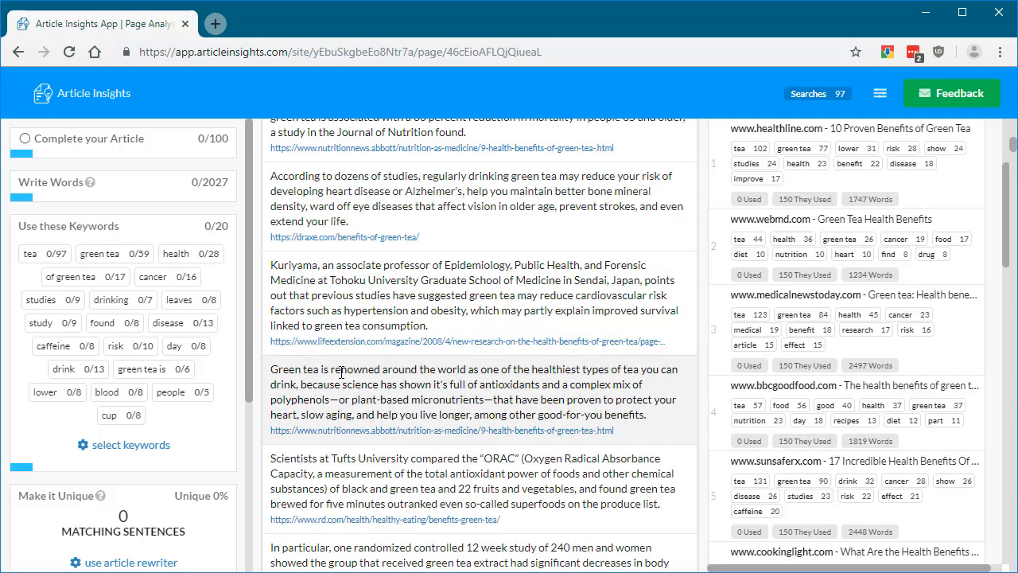
{"action": "left_click", "coordinate": [427, 385]}
{"action": "scroll", "coordinate": [487, 216], "scroll_direction": "up", "scroll_amount": 6}
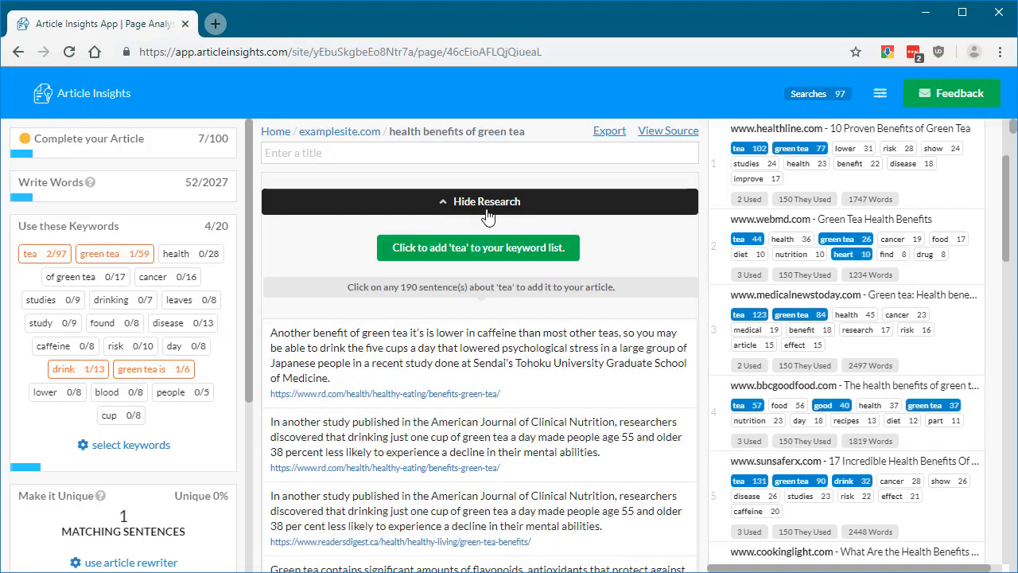
- Hide the research sentences and remove the empty line above the inserted paragraph in the article
{"action": "left_click", "coordinate": [486, 201]}
{"action": "left_click_drag", "start_coordinate": [669, 284], "coordinate": [132, 216]}
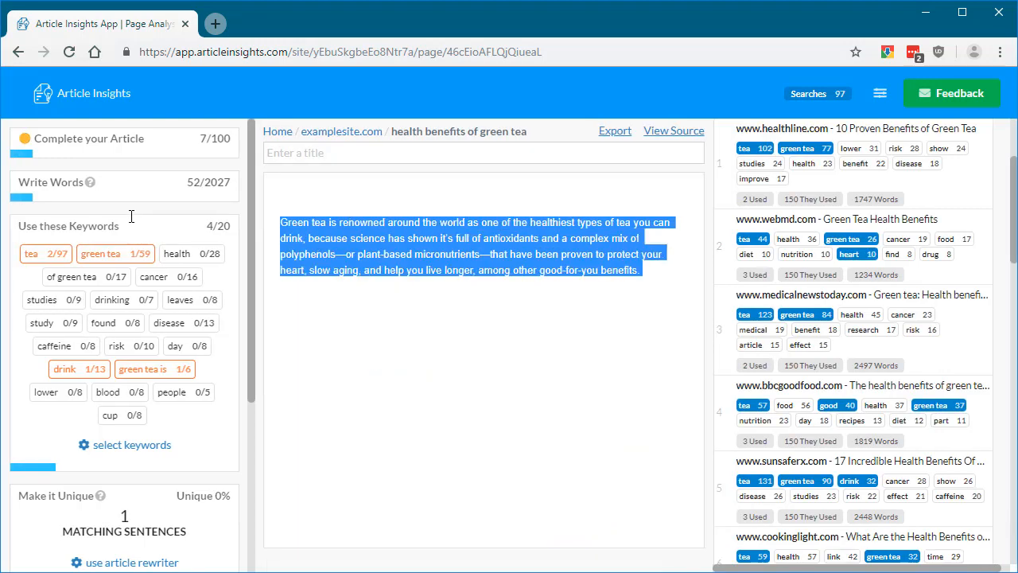
{"action": "left_click", "coordinate": [282, 222]}
{"action": "key", "text": "BackSpace"}
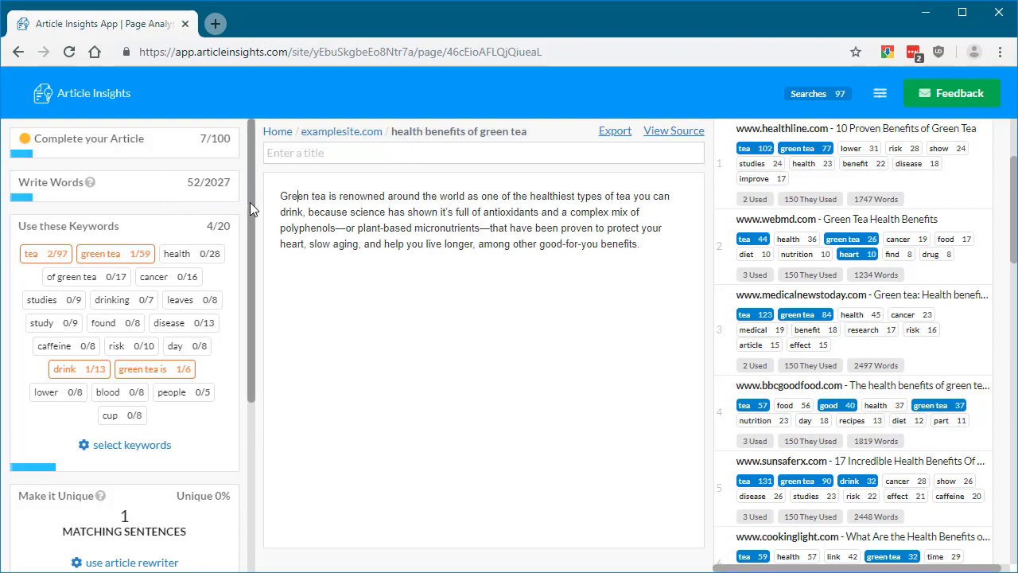
- Examine the uniqueness percentage and matching sentence count for the inserted paragraph
{"action": "left_click_drag", "start_coordinate": [246, 231], "coordinate": [244, 330]}
{"action": "left_click_drag", "start_coordinate": [125, 375], "coordinate": [209, 398]}
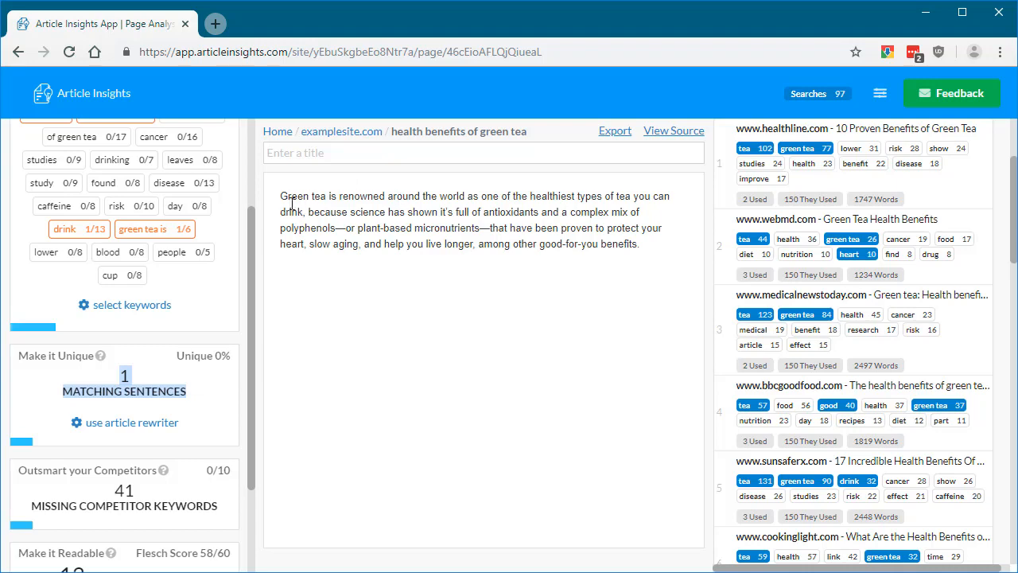
{"action": "left_click_drag", "start_coordinate": [278, 203], "coordinate": [693, 263]}
{"action": "left_click", "coordinate": [682, 257]}
{"action": "left_click_drag", "start_coordinate": [281, 189], "coordinate": [628, 267]}
{"action": "left_click", "coordinate": [628, 268]}
{"action": "left_click", "coordinate": [202, 399]}
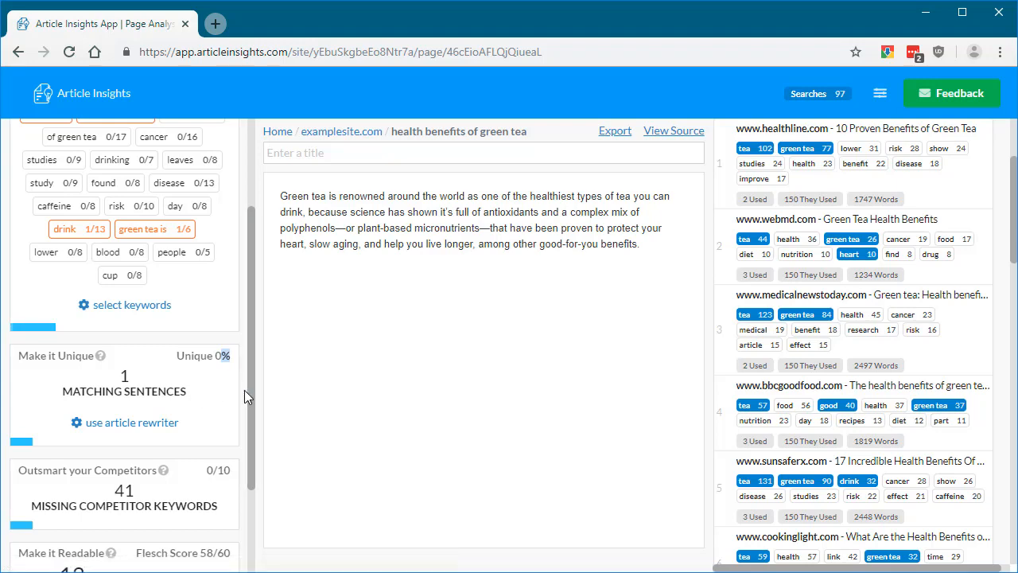
- Reword the paragraph in the article rewriter with suggested synonyms such as "all over the world" and "kinds of", and save it
{"action": "left_click", "coordinate": [162, 423]}
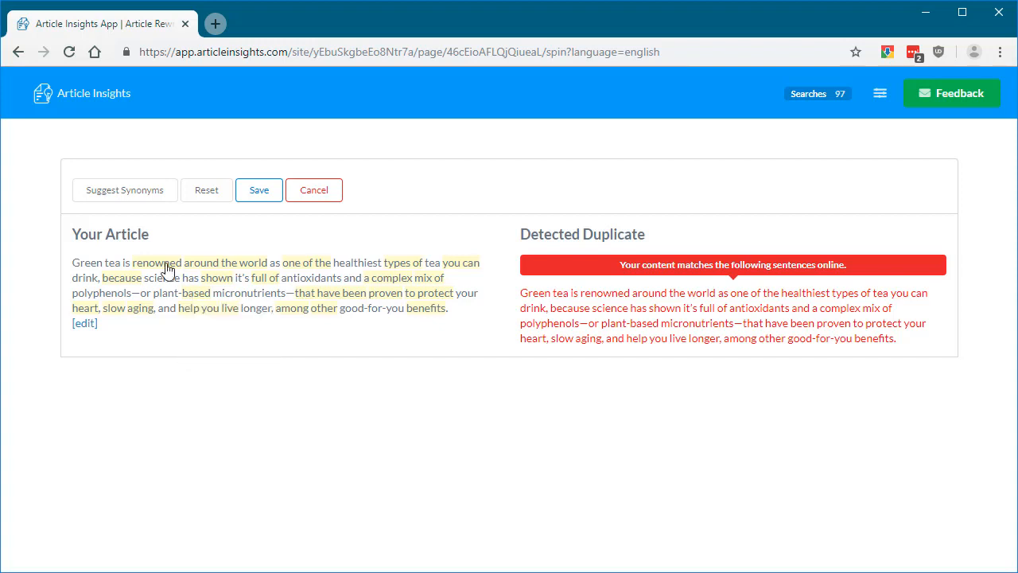
{"action": "left_click", "coordinate": [124, 190]}
{"action": "left_click", "coordinate": [124, 190]}
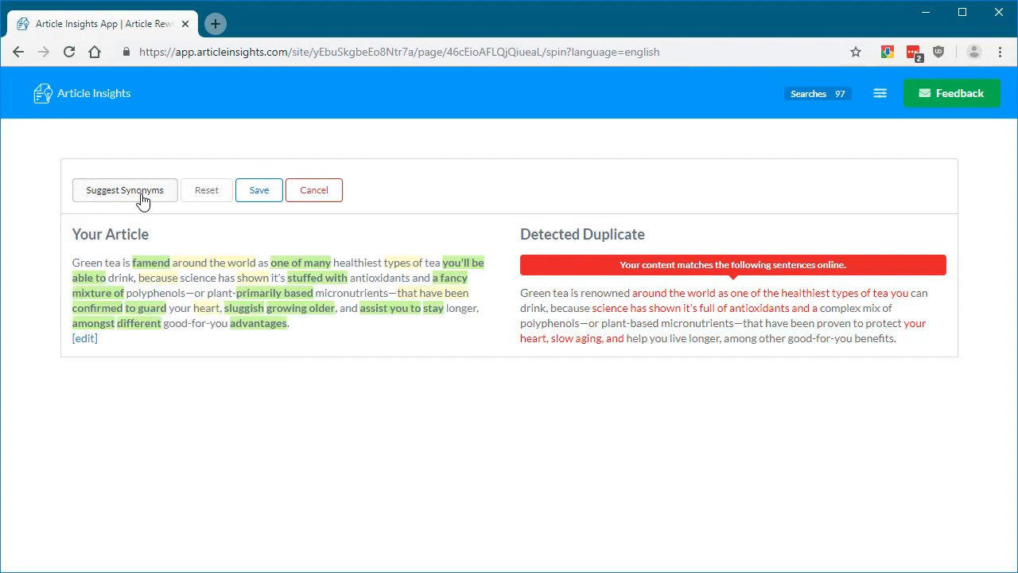
{"action": "left_click", "coordinate": [124, 190]}
{"action": "left_click", "coordinate": [141, 199]}
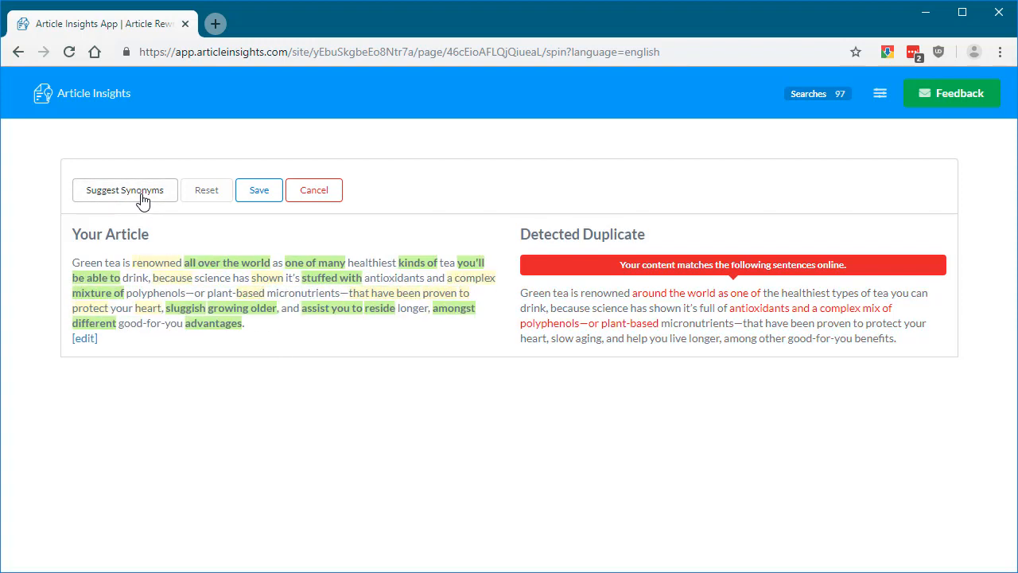
{"action": "left_click", "coordinate": [259, 191]}
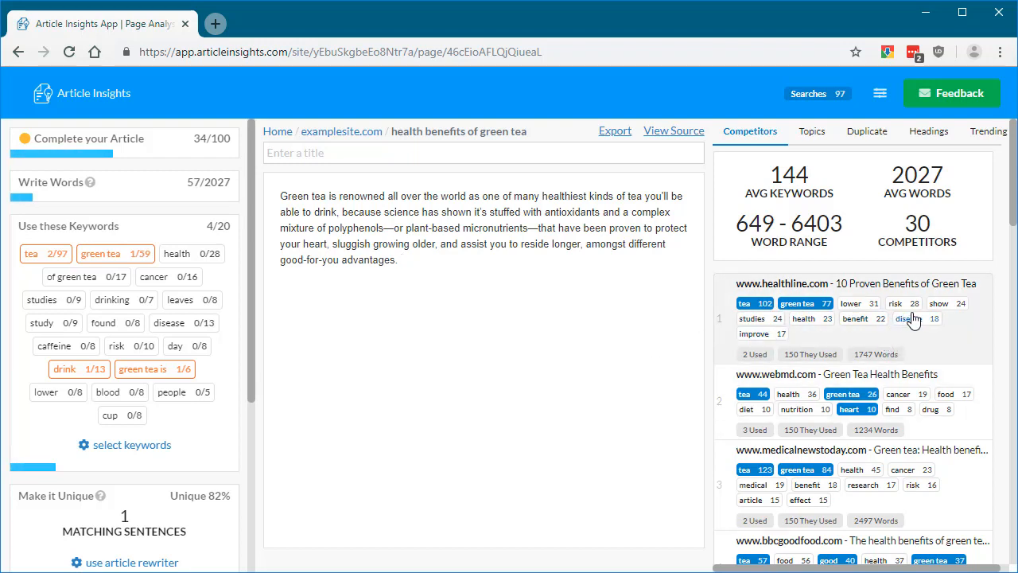
- From the research sentences for "lower", add the 2013 review of 11 studies and the one starting "Green tea can lower and help stabilize"
{"action": "left_click", "coordinate": [866, 309]}
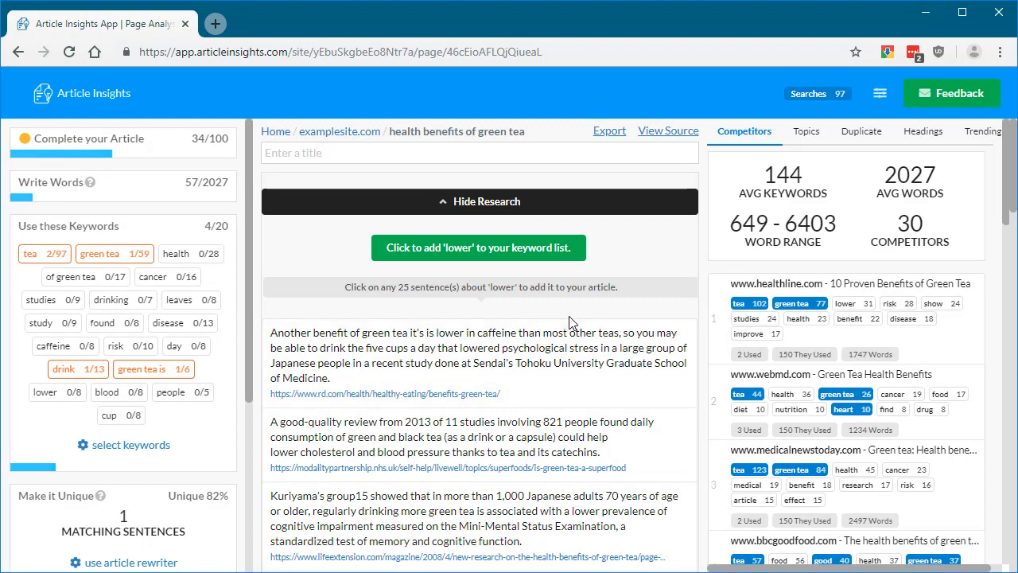
{"action": "scroll", "coordinate": [568, 318], "scroll_direction": "down", "scroll_amount": 2}
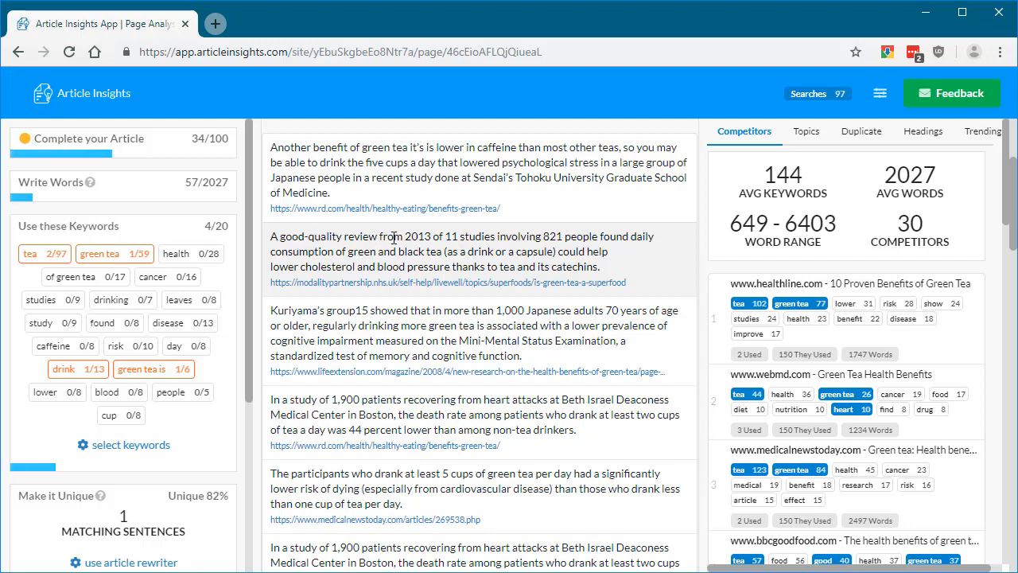
{"action": "left_click", "coordinate": [504, 242]}
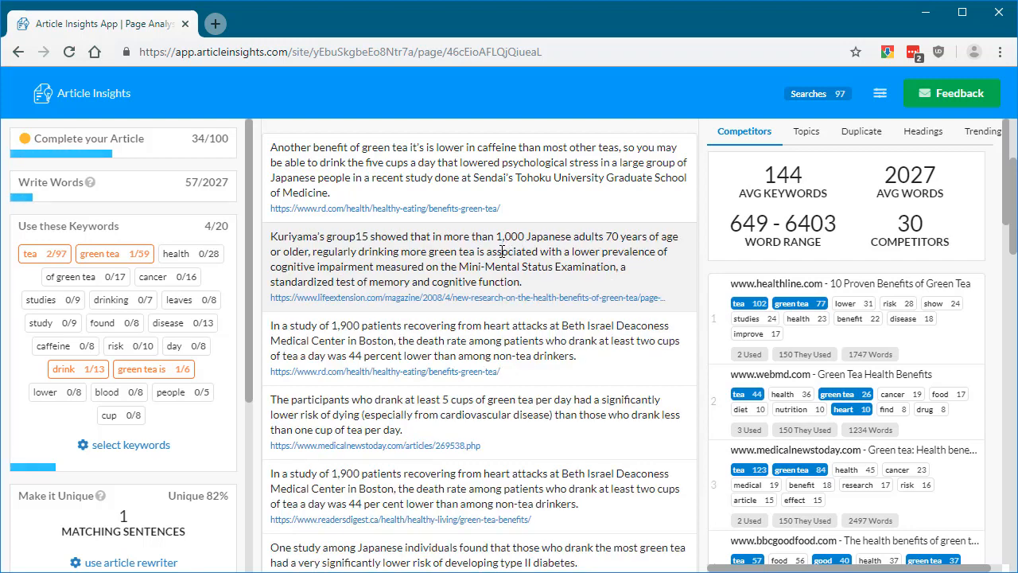
{"action": "scroll", "coordinate": [502, 251], "scroll_direction": "down", "scroll_amount": 2}
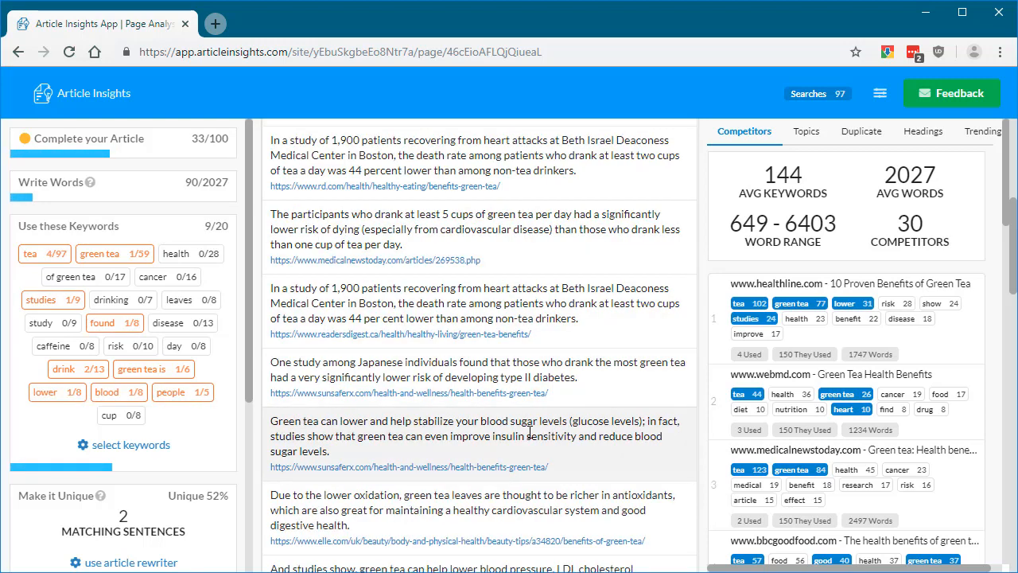
{"action": "left_click", "coordinate": [529, 433]}
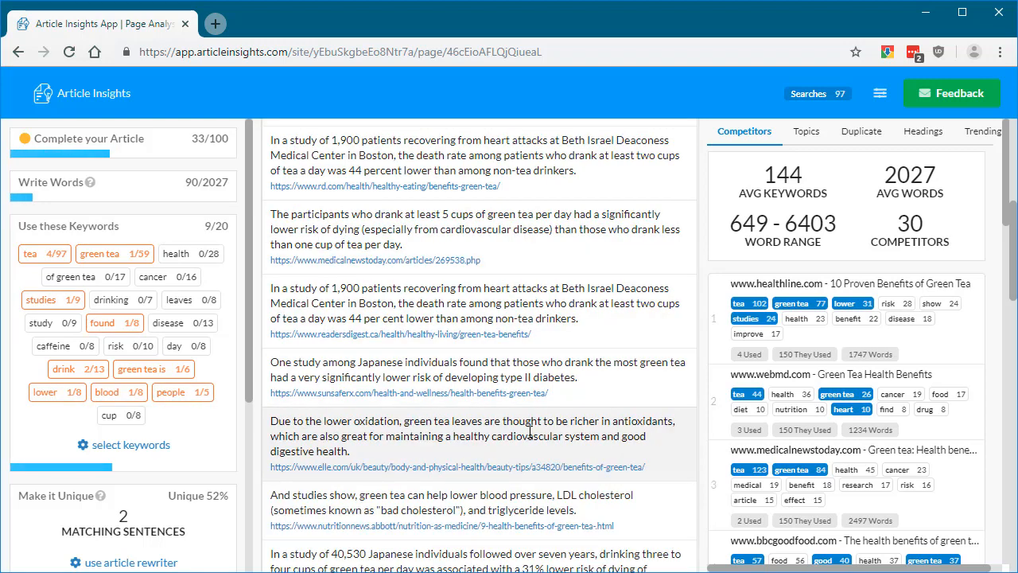
- Hide the research sentences about "lower" and remove the empty line above the blood sugar paragraph
{"action": "scroll", "coordinate": [572, 280], "scroll_direction": "up", "scroll_amount": 4}
{"action": "left_click", "coordinate": [457, 202]}
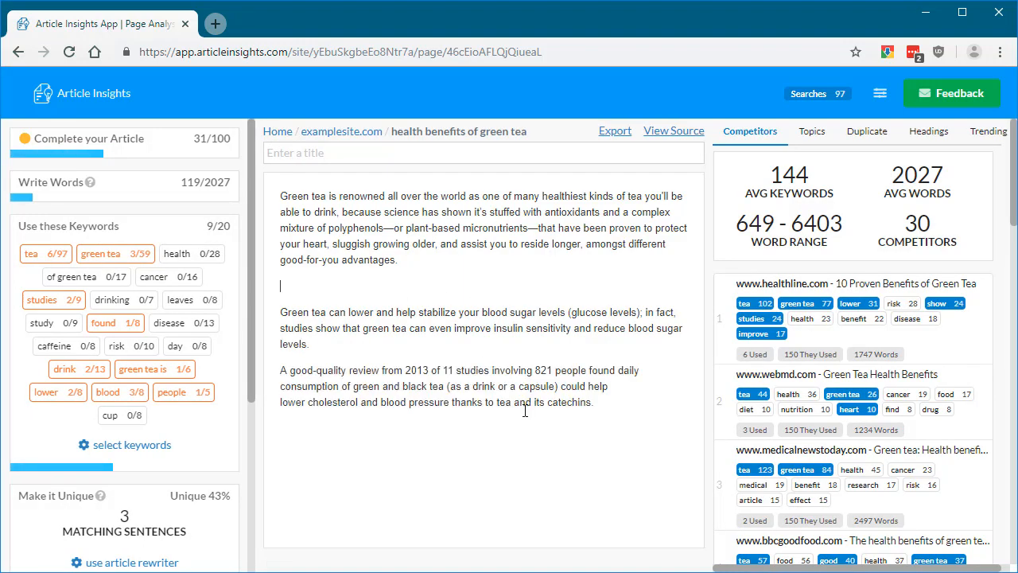
{"action": "key", "text": "BackSpace"}
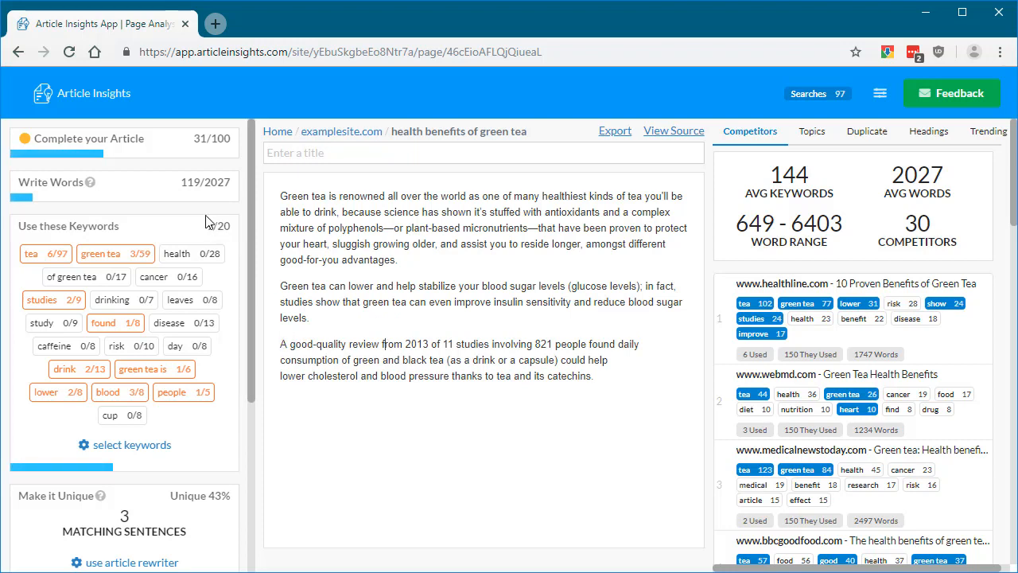
- Examine the article's word count, uniqueness percentage and missing competitor keywords, along with the competitor keyword lists
{"action": "left_click_drag", "start_coordinate": [180, 182], "coordinate": [205, 176]}
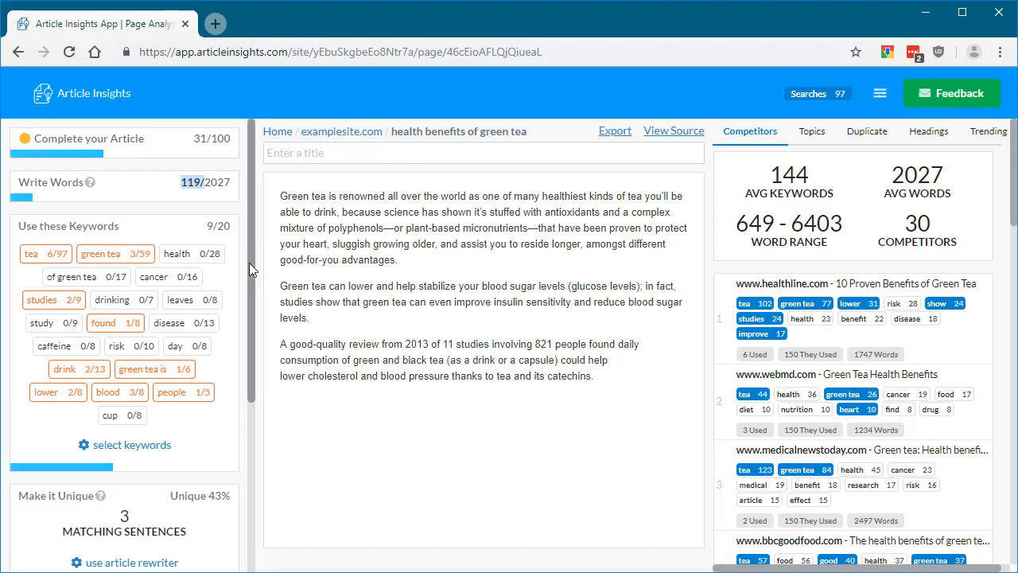
{"action": "scroll", "coordinate": [245, 273], "scroll_direction": "down", "scroll_amount": 2}
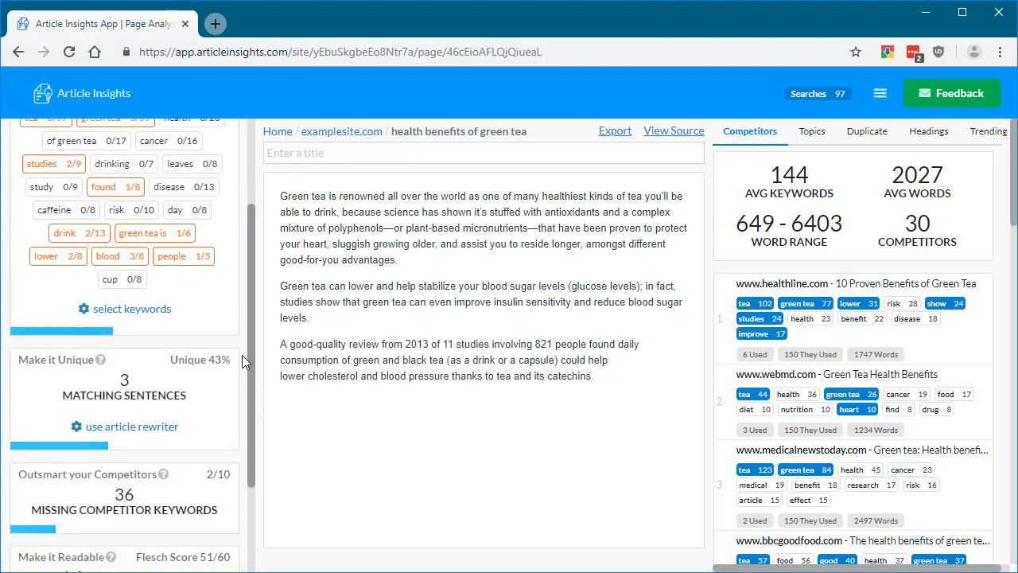
{"action": "left_click_drag", "start_coordinate": [207, 323], "coordinate": [231, 325]}
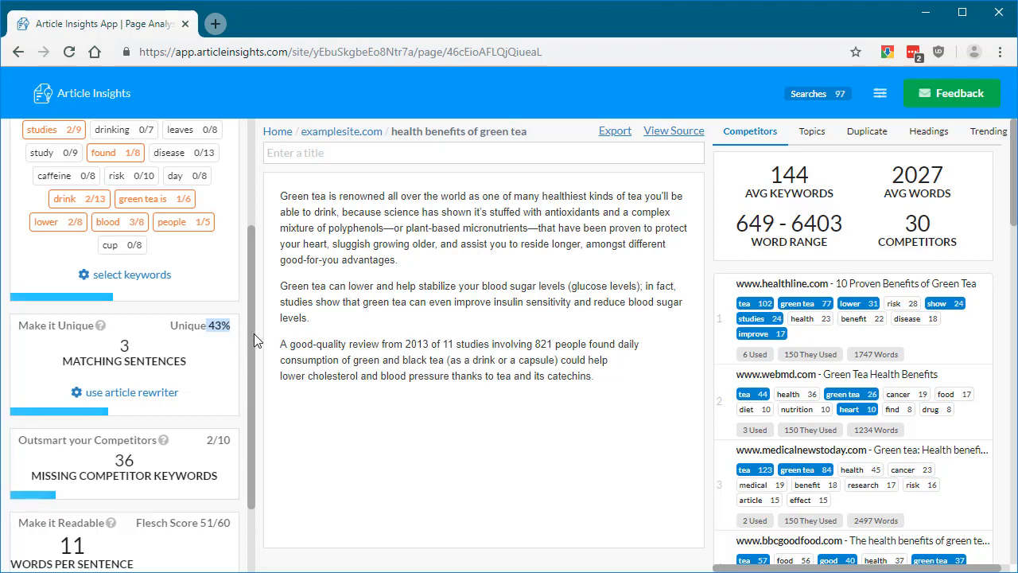
{"action": "left_click_drag", "start_coordinate": [253, 333], "coordinate": [249, 411]}
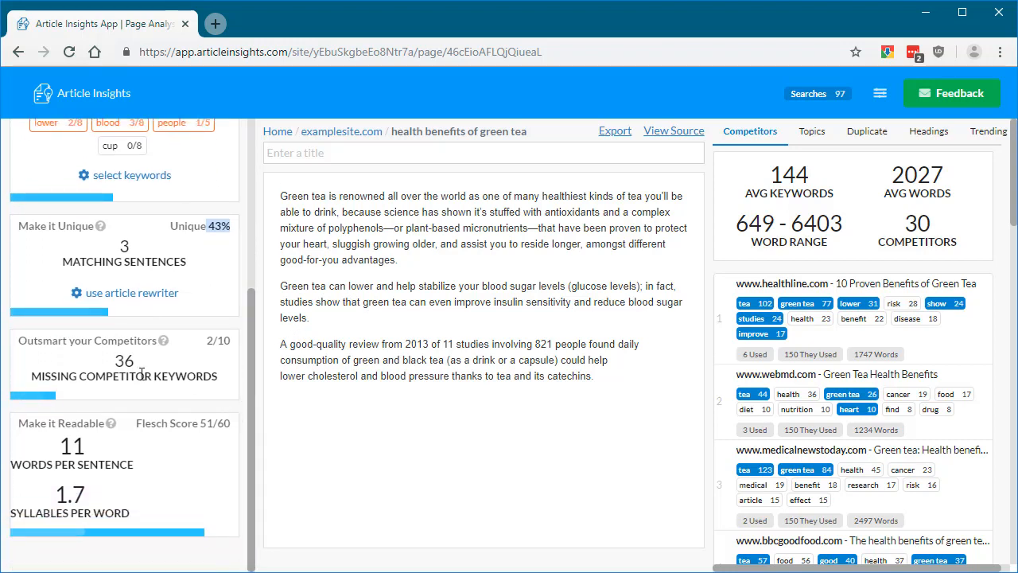
{"action": "left_click_drag", "start_coordinate": [114, 360], "coordinate": [135, 359]}
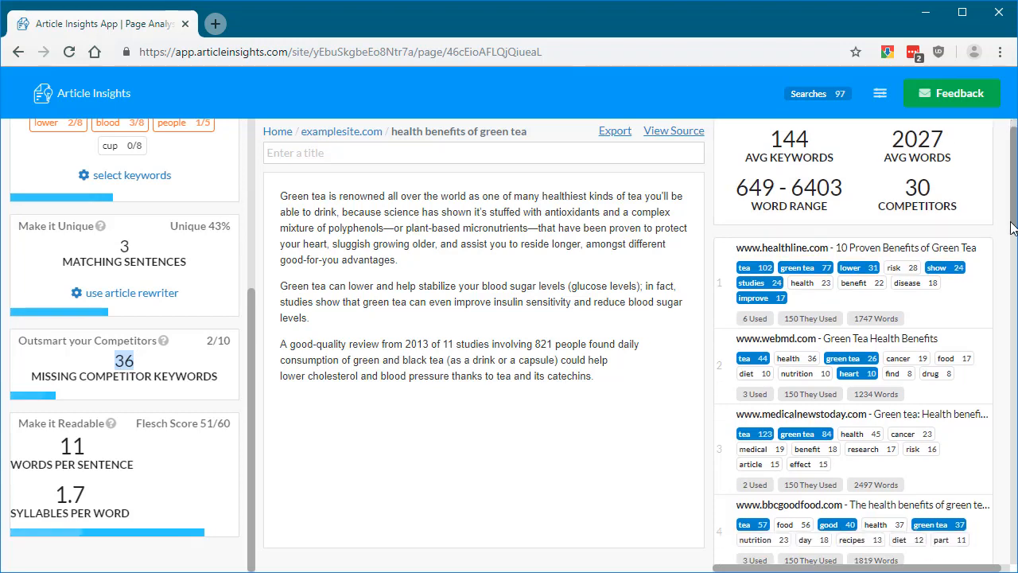
{"action": "scroll", "coordinate": [891, 349], "scroll_direction": "down", "scroll_amount": 1}
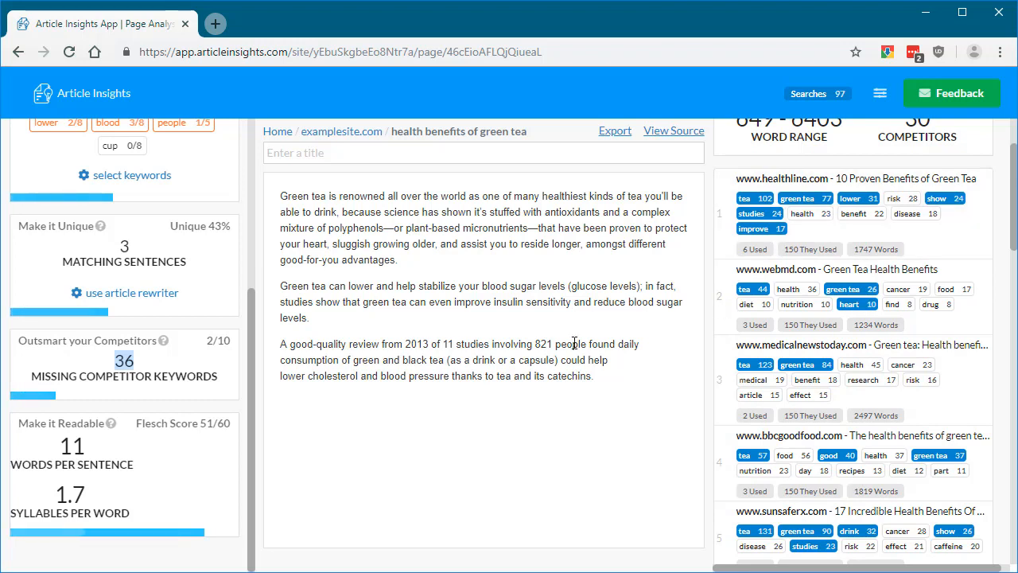
- Extend the end of the 2013 review sentence with ", a very good thing for your health."
{"action": "left_click", "coordinate": [511, 360]}
{"action": "key", "text": "BackSpace"}
{"action": "type", "text": ", a very good thing for your heal"}
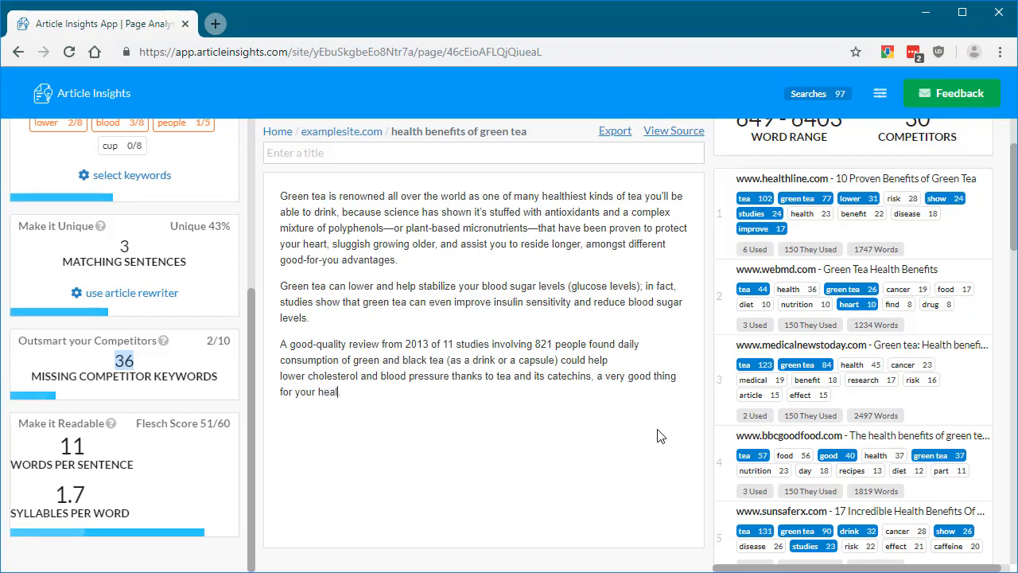
{"action": "type", "text": "th."}
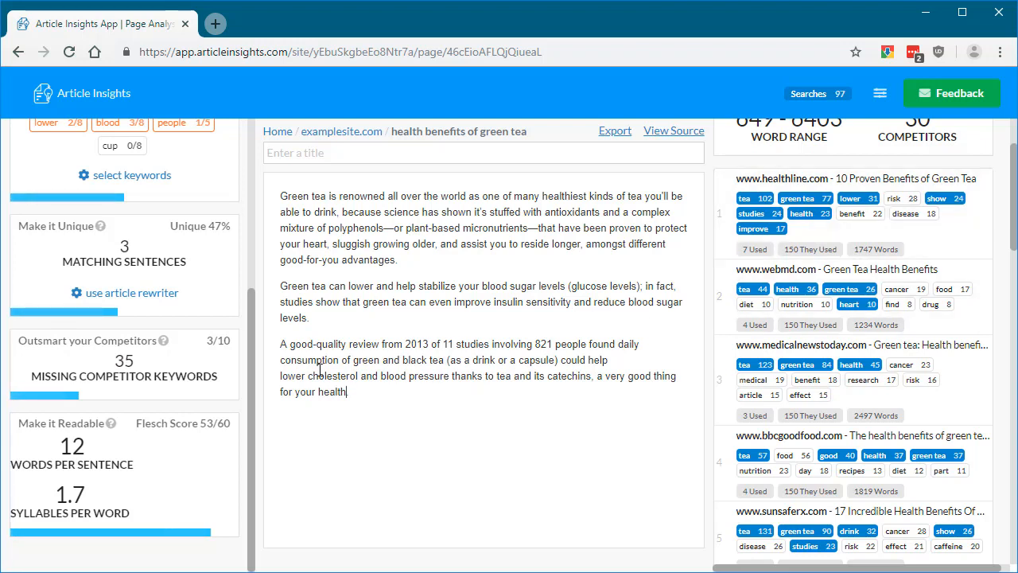
{"action": "double_click", "coordinate": [124, 361]}
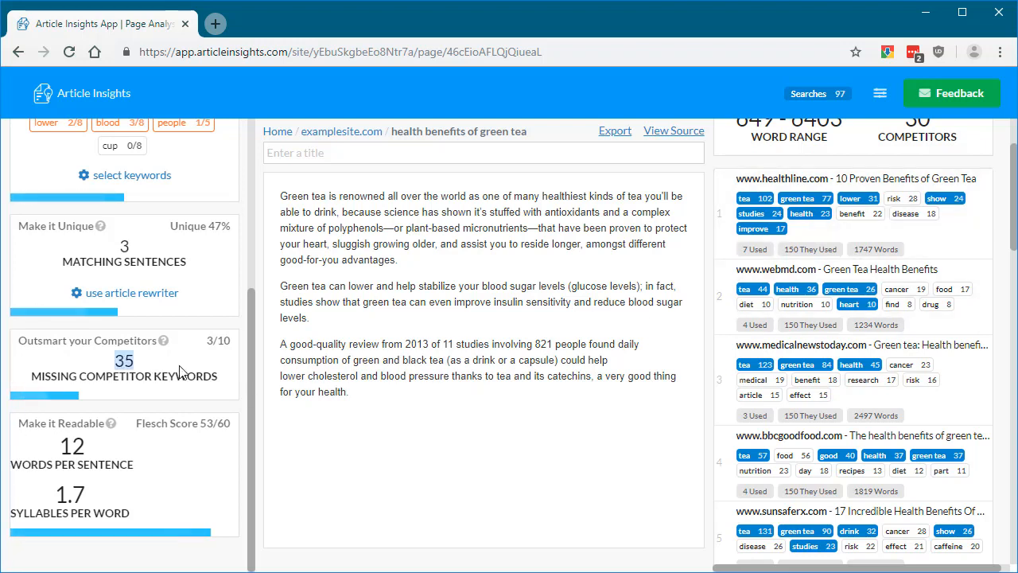
{"action": "double_click", "coordinate": [334, 390]}
{"action": "key", "text": "BackSpace"}
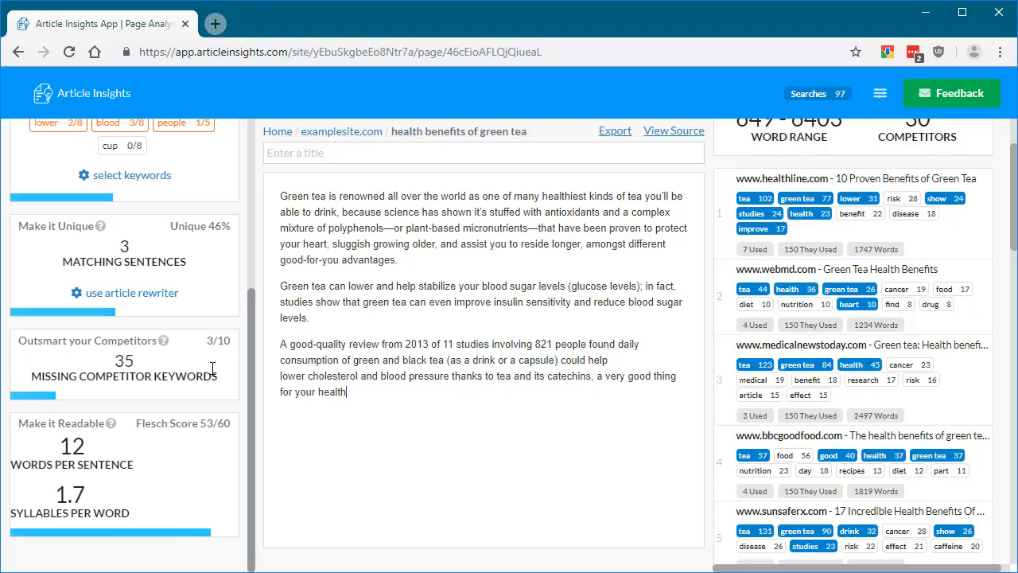
{"action": "left_click_drag", "start_coordinate": [249, 352], "coordinate": [280, 193]}
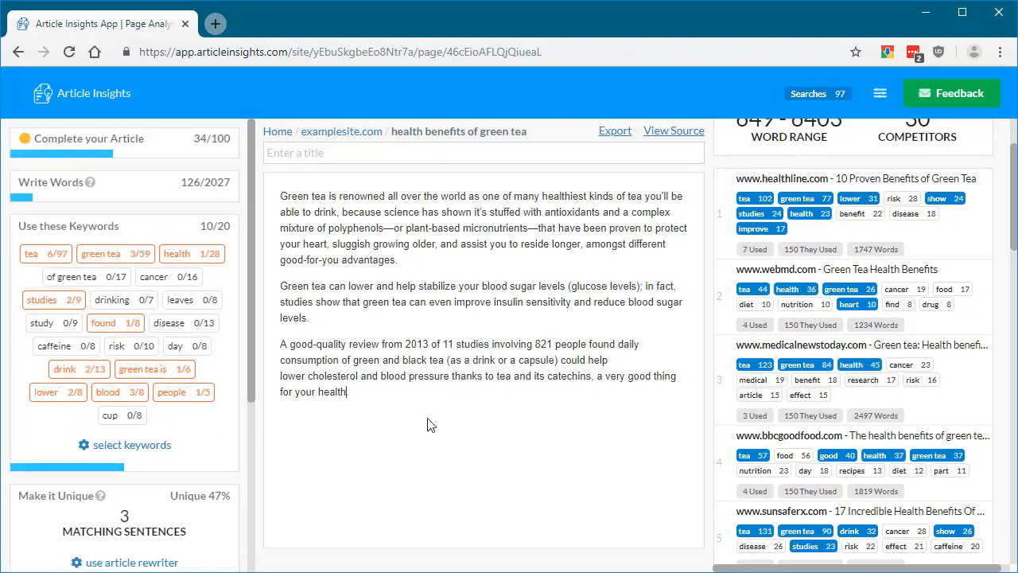
- On a new line below the last paragraph, add the "cancer" research sentence starting "Green tea is alleged to boost weight loss"
{"action": "key", "text": "Return"}
{"action": "left_click", "coordinate": [169, 276]}
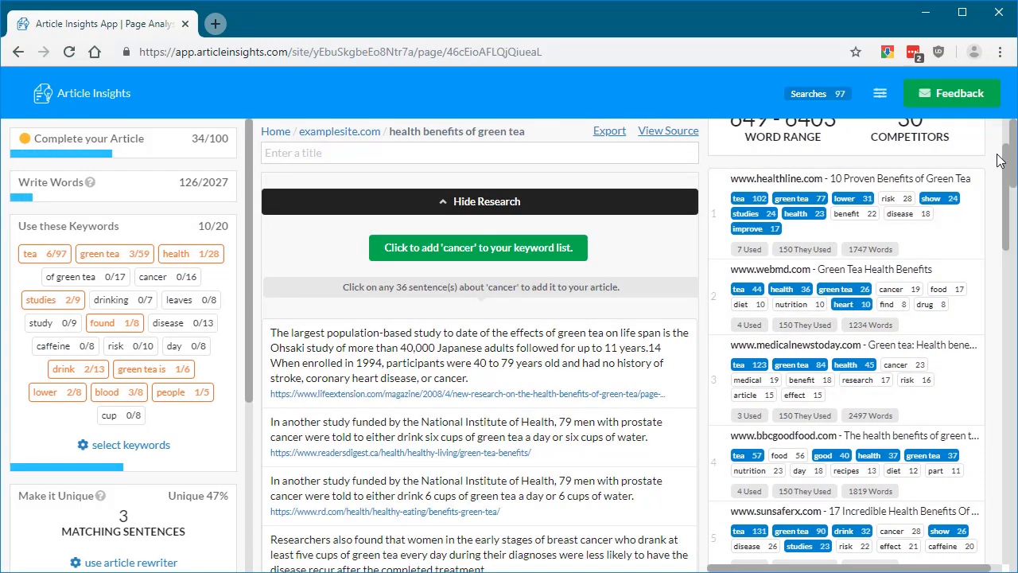
{"action": "scroll", "coordinate": [438, 338], "scroll_direction": "down", "scroll_amount": 5}
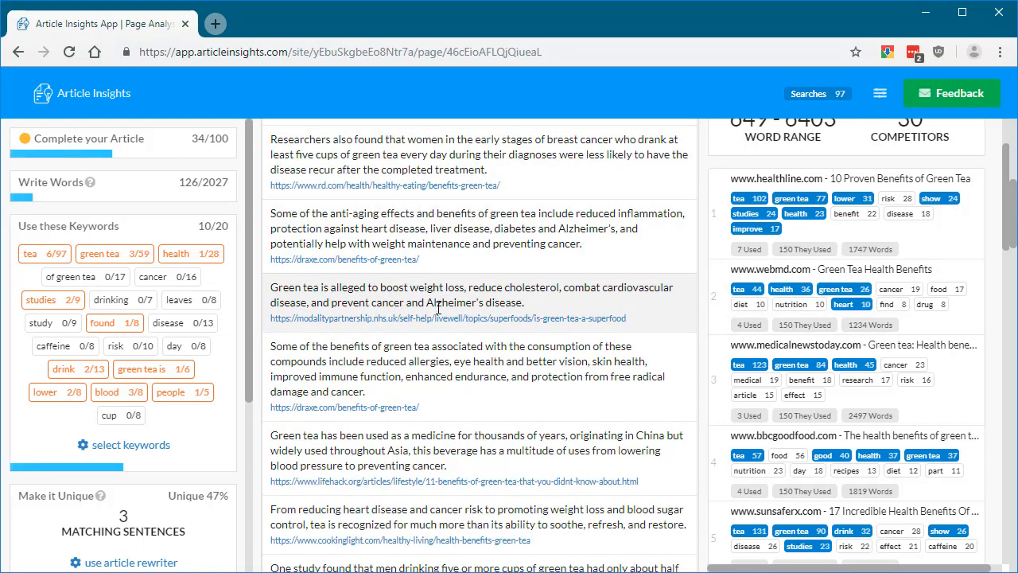
{"action": "left_click", "coordinate": [440, 303]}
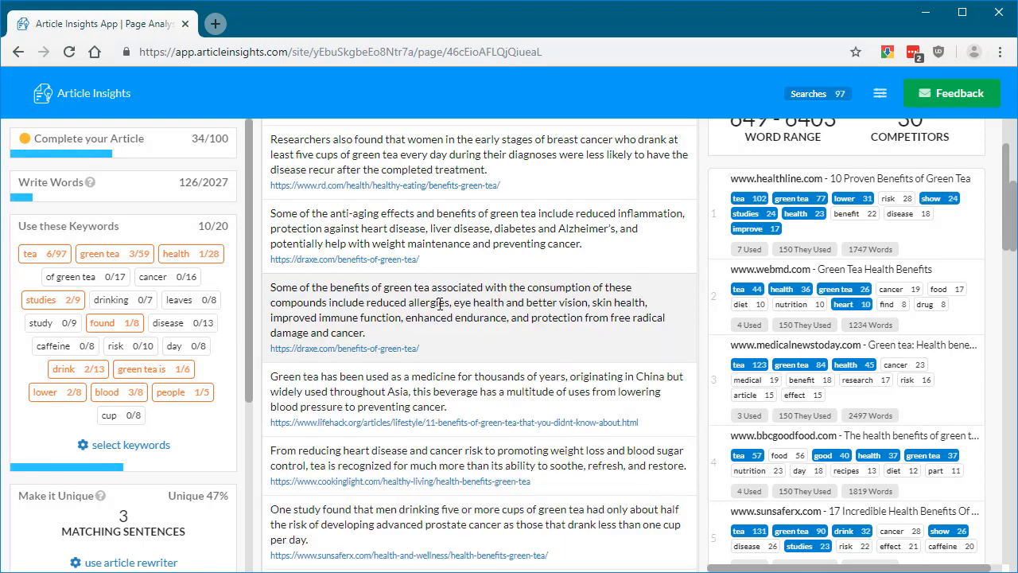
- Hide the research sentences about "cancer" and remove the empty line above the weight loss paragraph
{"action": "scroll", "coordinate": [477, 279], "scroll_direction": "up", "scroll_amount": 5}
{"action": "left_click", "coordinate": [506, 203]}
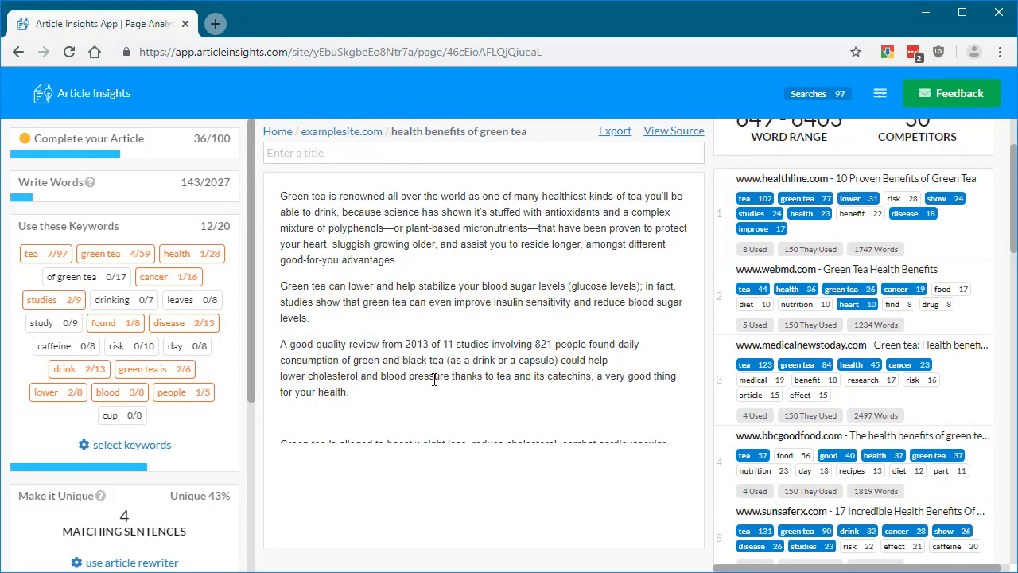
{"action": "left_click", "coordinate": [322, 417]}
{"action": "key", "text": "BackSpace"}
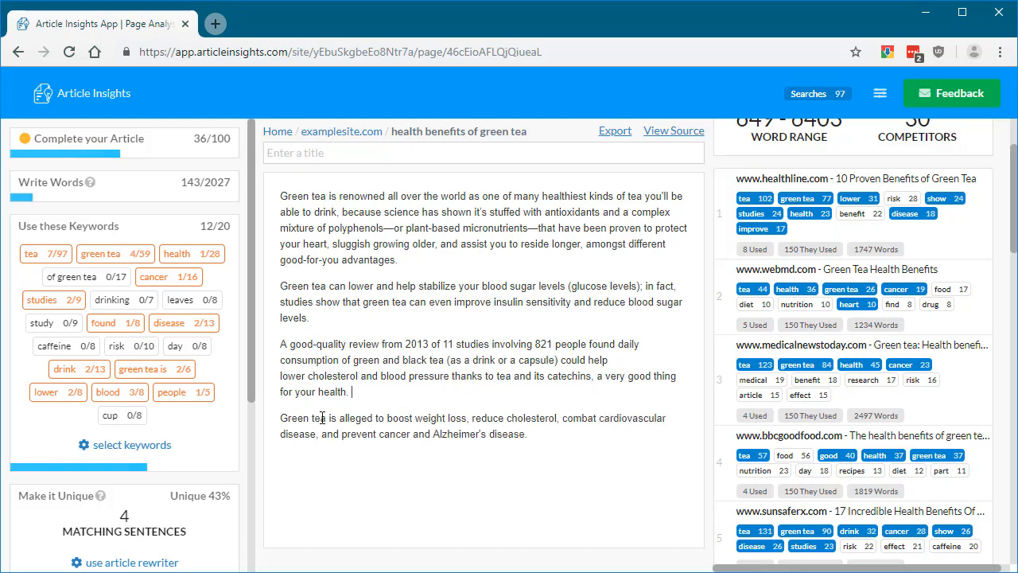
- Review which sentences of the article are detected as duplicate content online
{"action": "triple_click", "coordinate": [399, 420]}
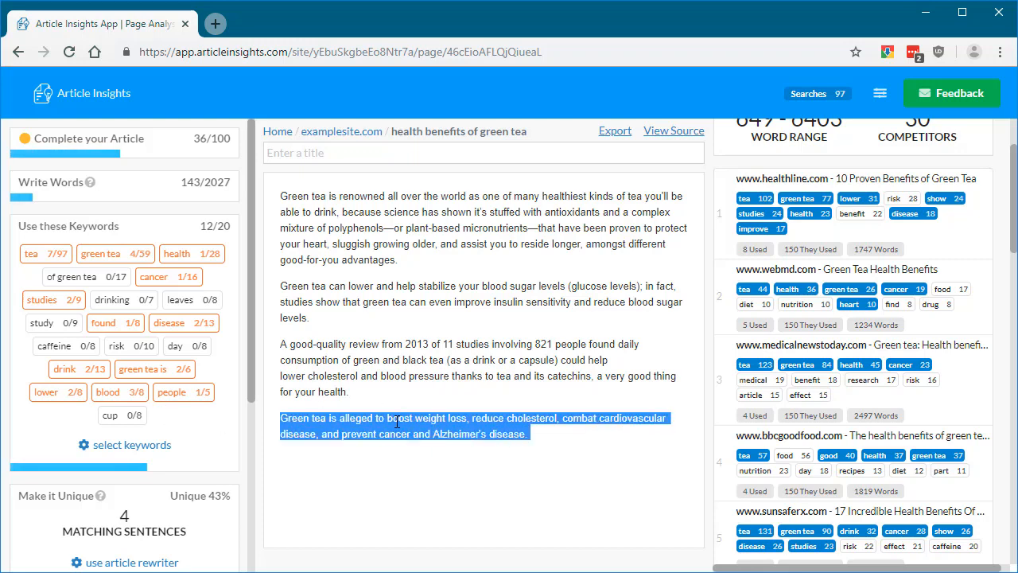
{"action": "scroll", "coordinate": [907, 408], "scroll_direction": "up", "scroll_amount": 2}
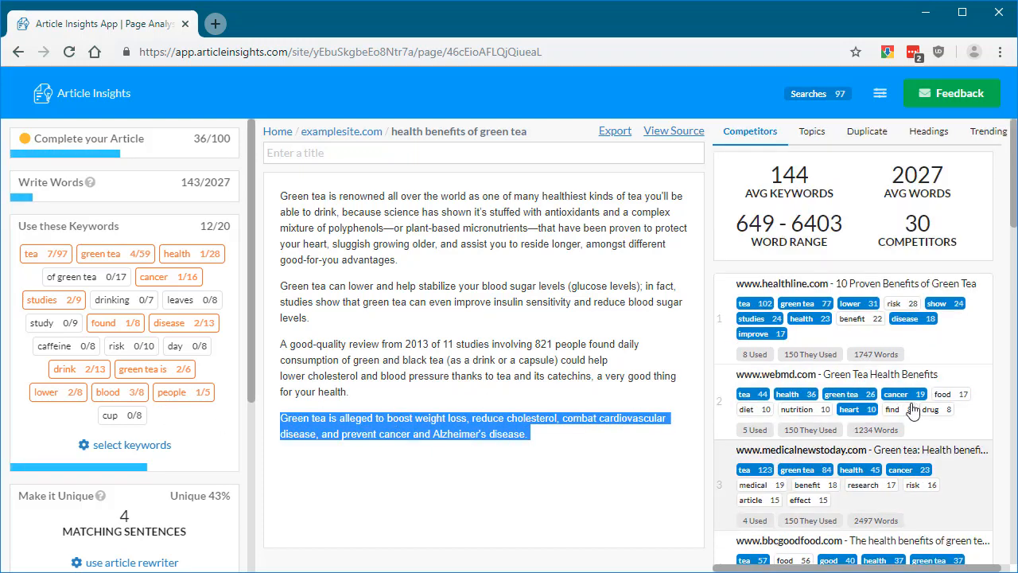
{"action": "left_click", "coordinate": [880, 141]}
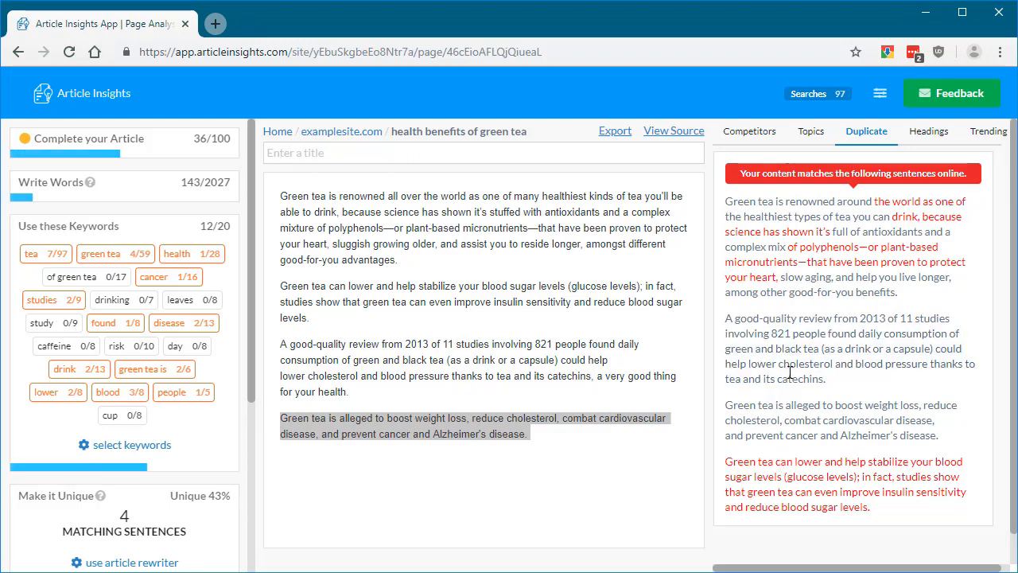
- In the article rewriter, replace "thanks to" with "because of" and "a very good" with "an excellent", and save the article
{"action": "scroll", "coordinate": [183, 384], "scroll_direction": "down", "scroll_amount": 2}
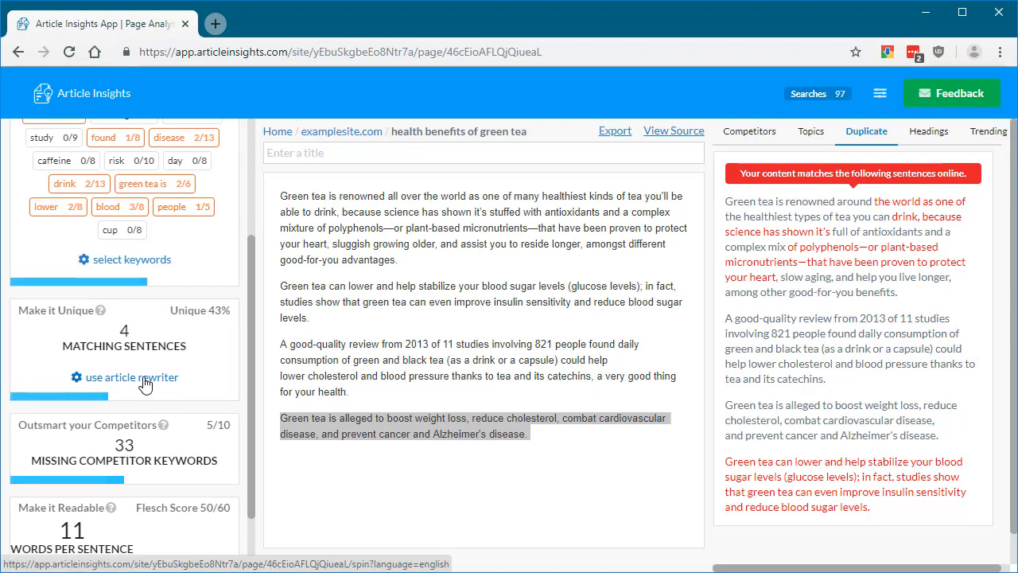
{"action": "left_click", "coordinate": [135, 377]}
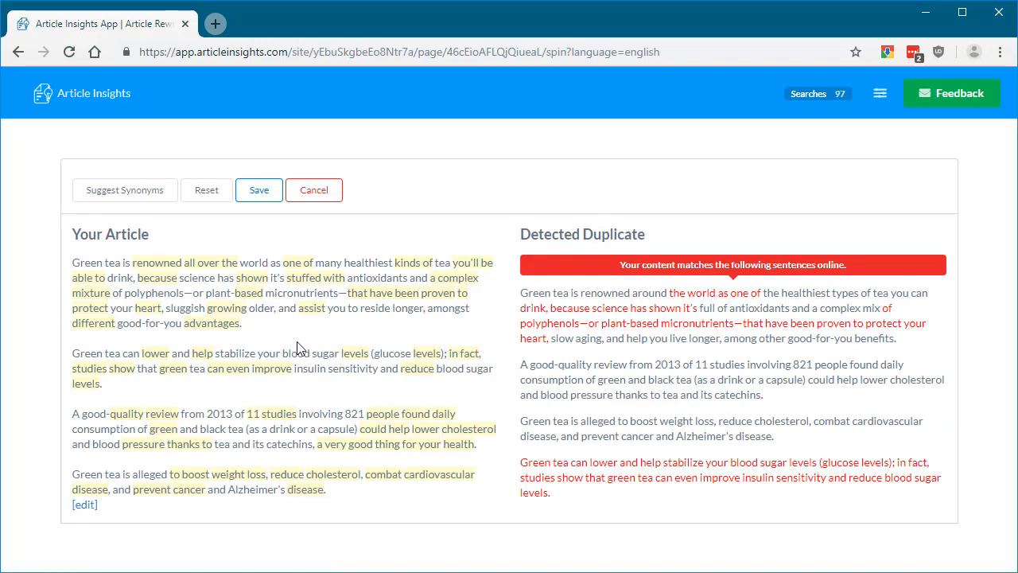
{"action": "mouse_move", "coordinate": [333, 445]}
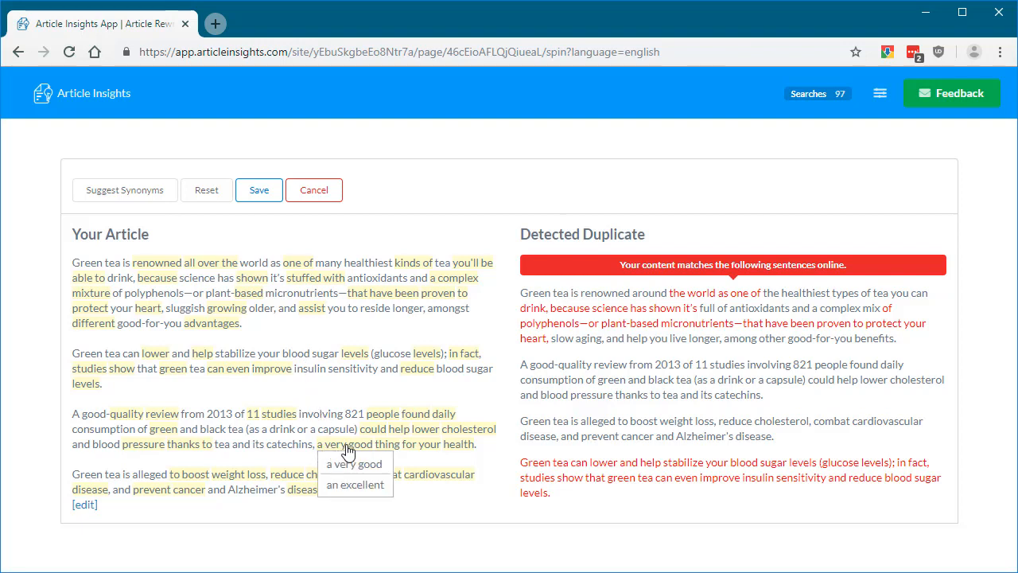
{"action": "mouse_move", "coordinate": [418, 453]}
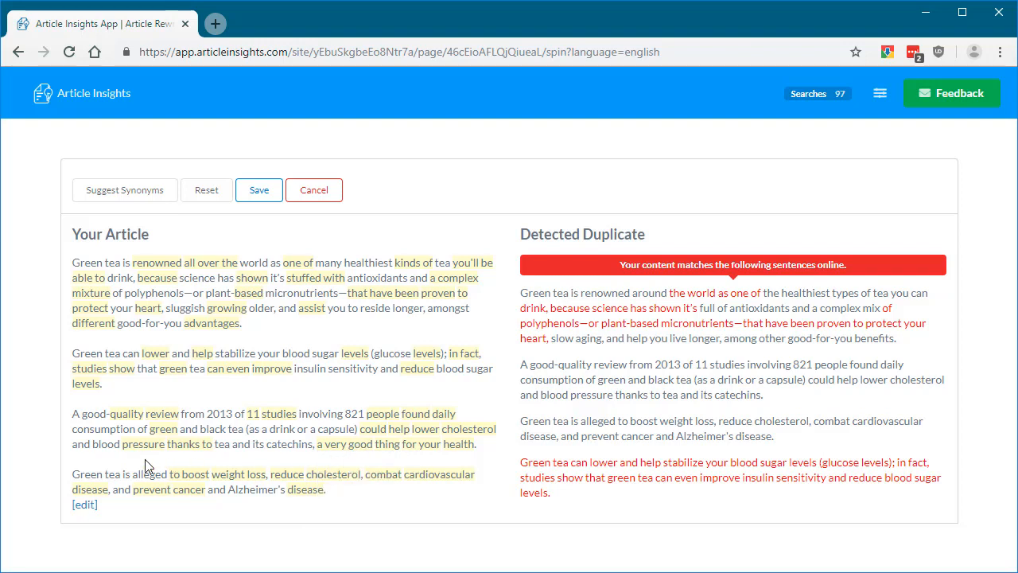
{"action": "mouse_move", "coordinate": [195, 451]}
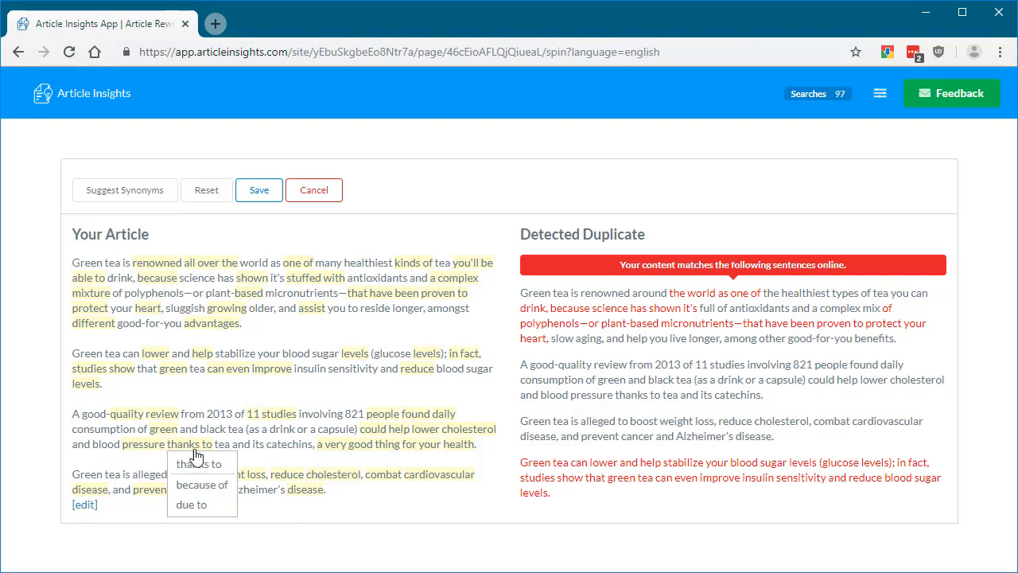
{"action": "left_click", "coordinate": [203, 485]}
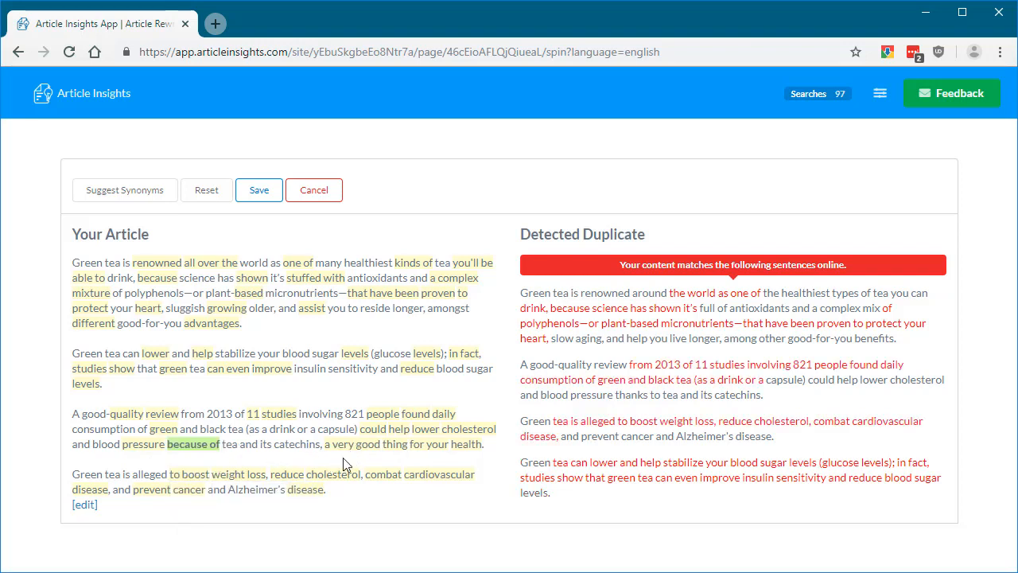
{"action": "left_click", "coordinate": [352, 484]}
{"action": "mouse_move", "coordinate": [351, 482]}
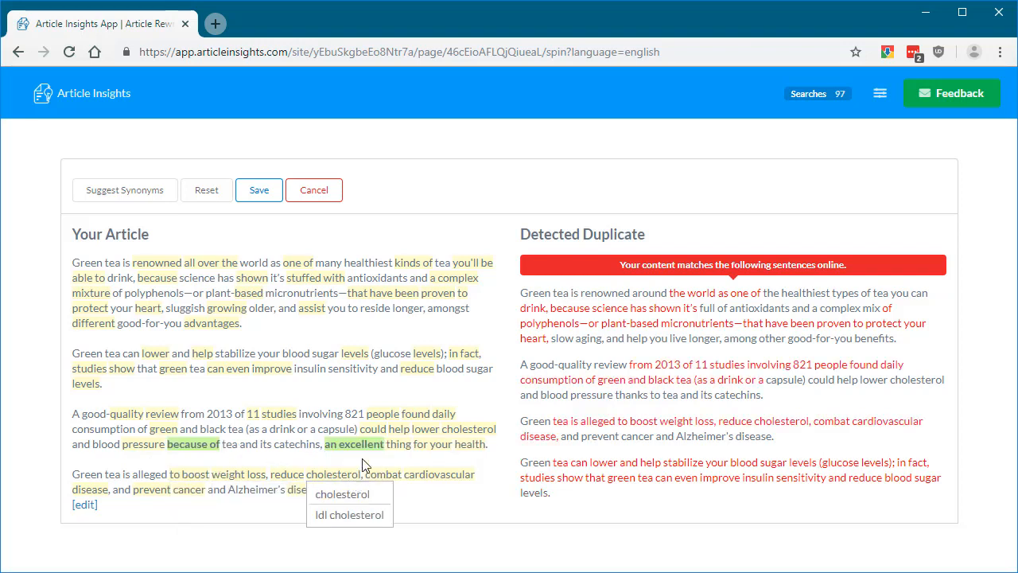
{"action": "left_click", "coordinate": [263, 203]}
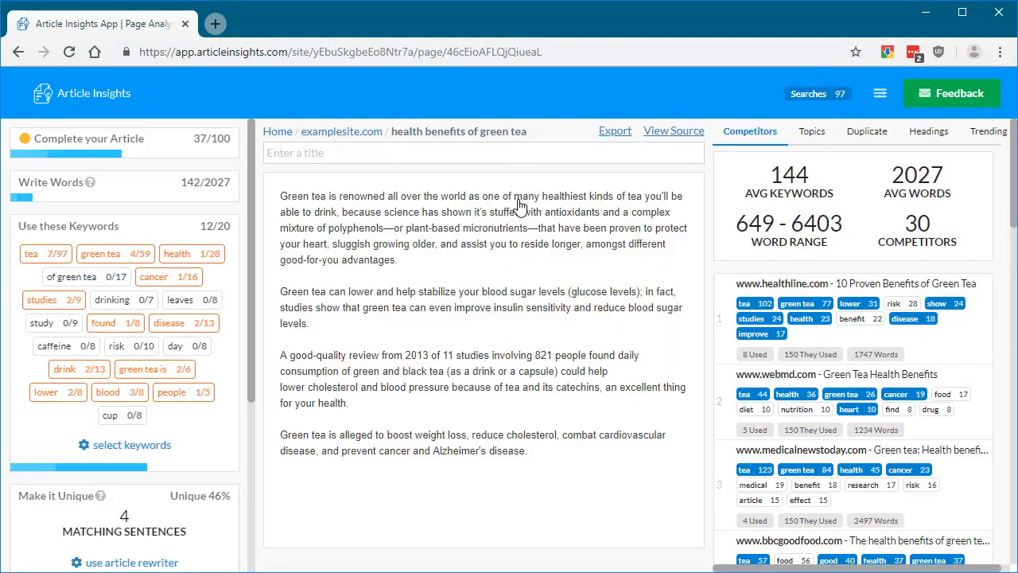
{"action": "left_click_drag", "start_coordinate": [536, 447], "coordinate": [247, 443]}
{"action": "left_click", "coordinate": [558, 469]}
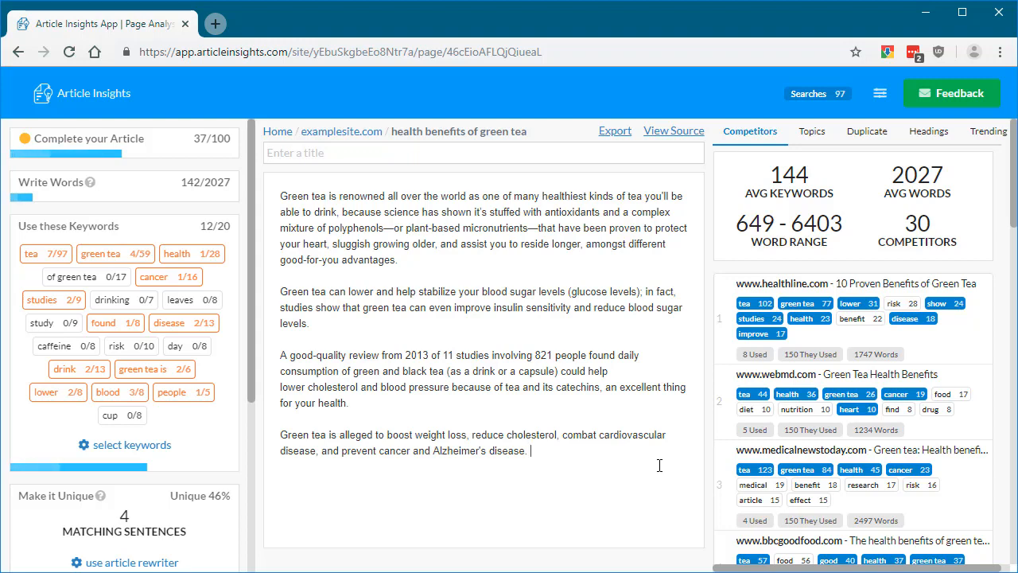
{"action": "left_click", "coordinate": [878, 98]}
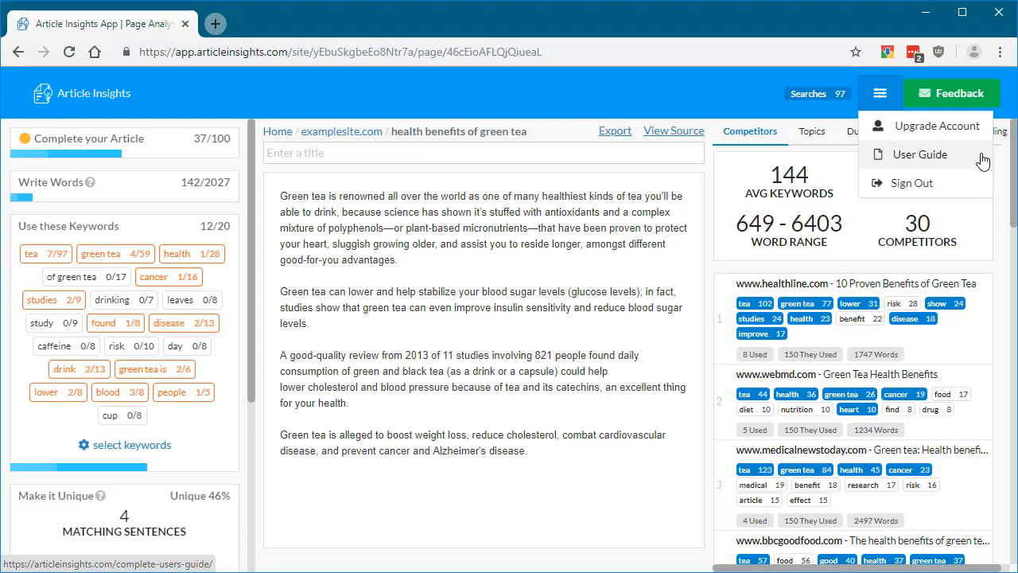
{"action": "left_click", "coordinate": [521, 261]}
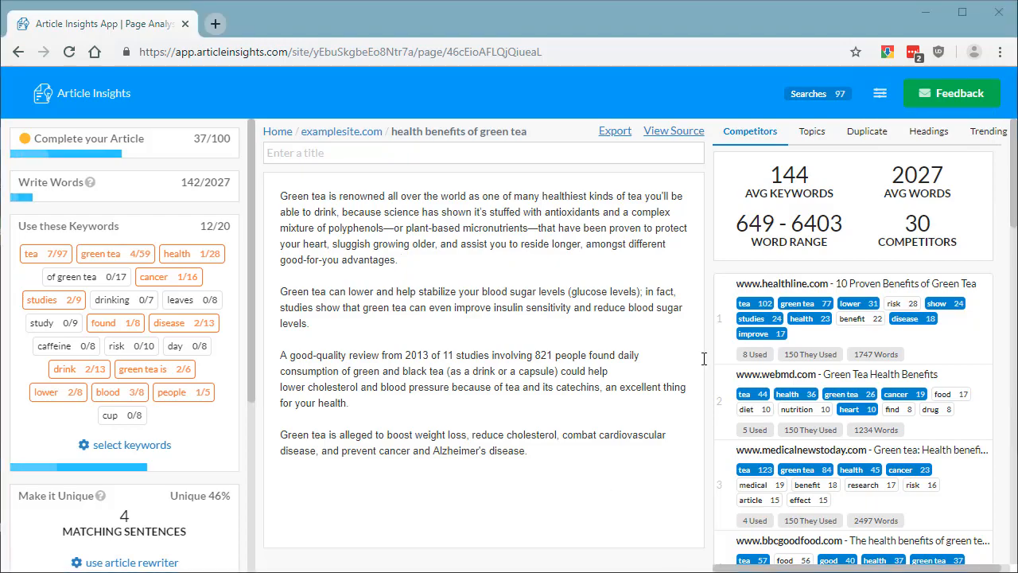